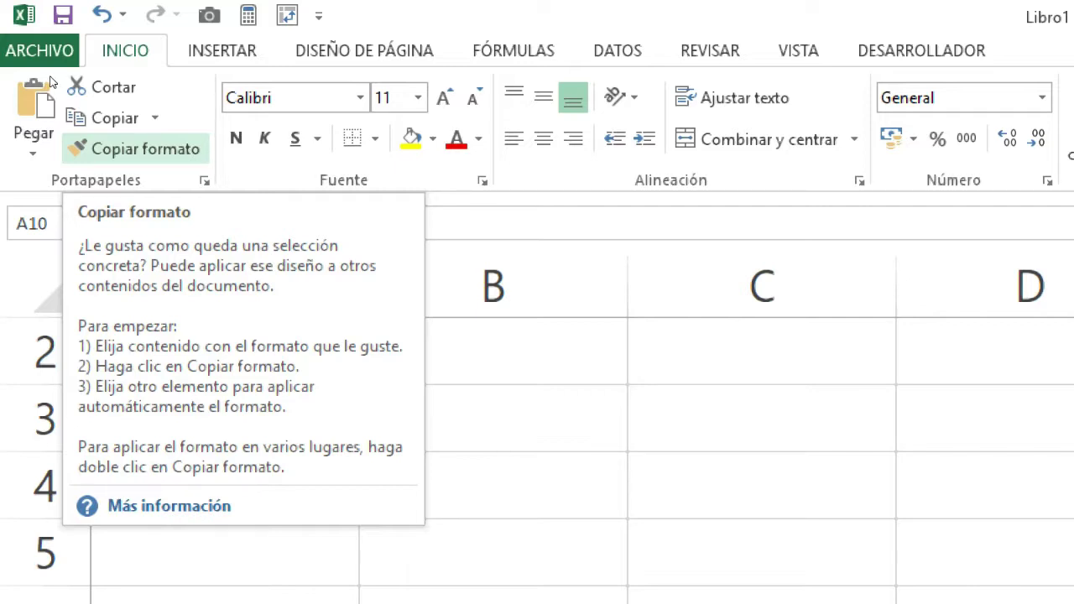
# Step: Give cell A2 a yellow fill and red font, and enter HOLA in it
pyautogui.click(224, 175)
pyautogui.click(140, 174)
pyautogui.click(411, 139)
pyautogui.click(456, 138)
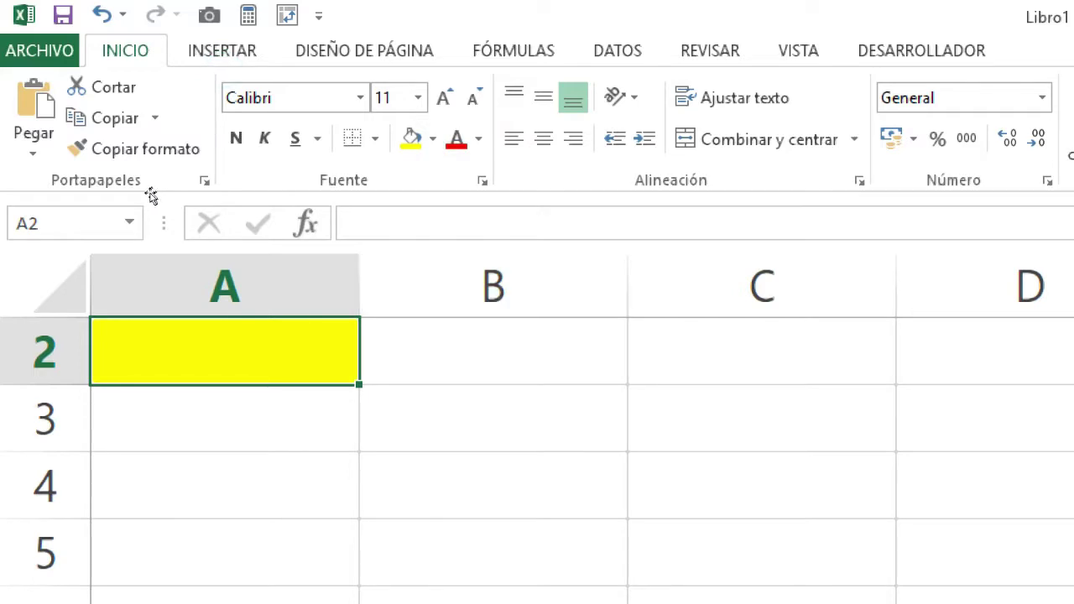
pyautogui.write('HOLA')
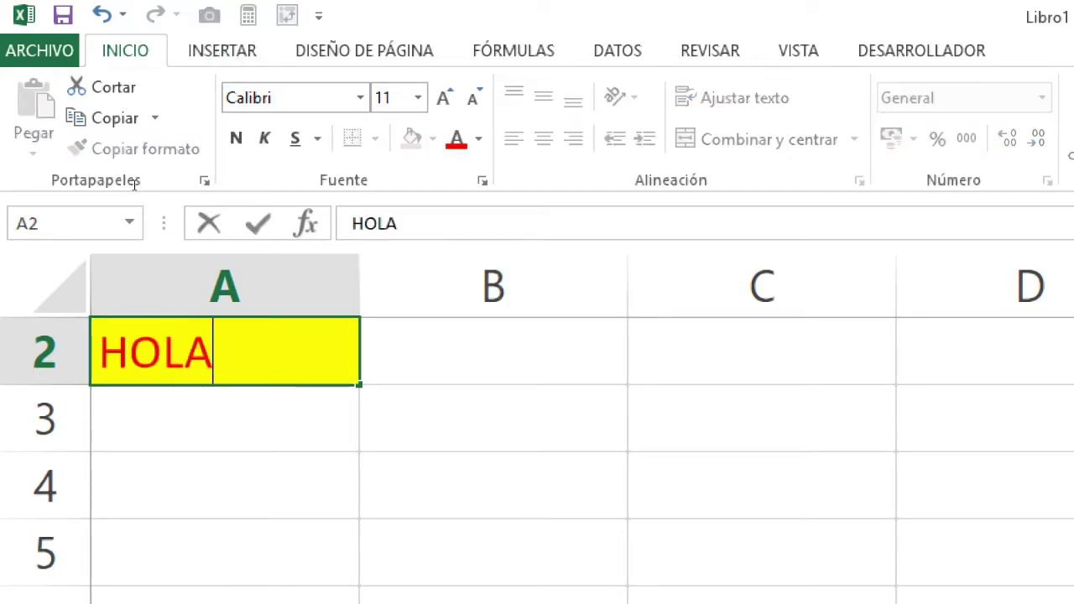
pyautogui.press('Return')
# Step: Copy the format of cell A2 to cell B2 and enter HOLA in B2
pyautogui.click(493, 351)
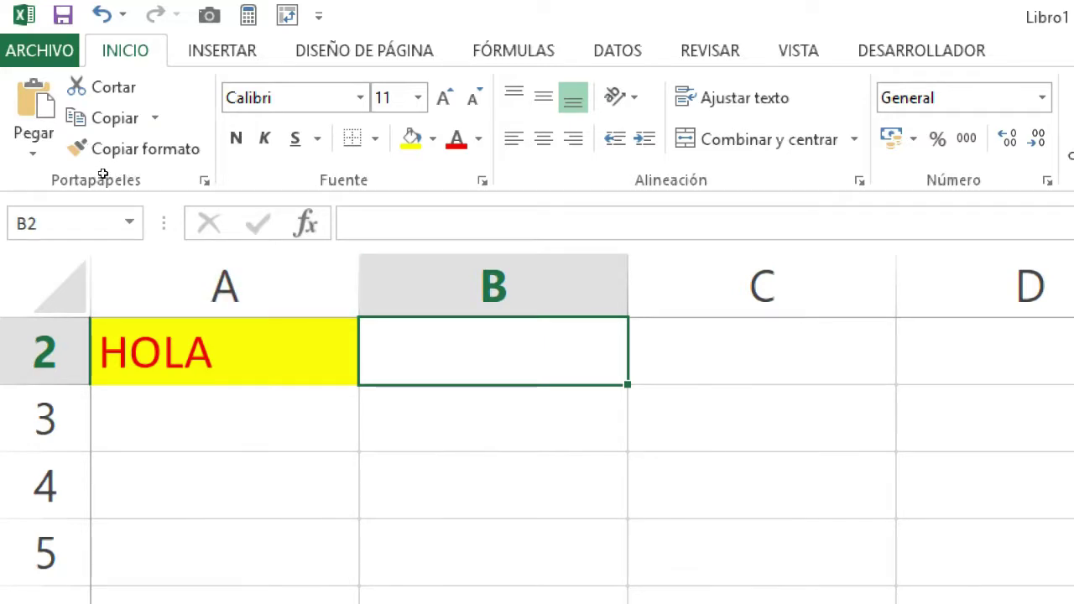
pyautogui.click(210, 351)
pyautogui.click(145, 149)
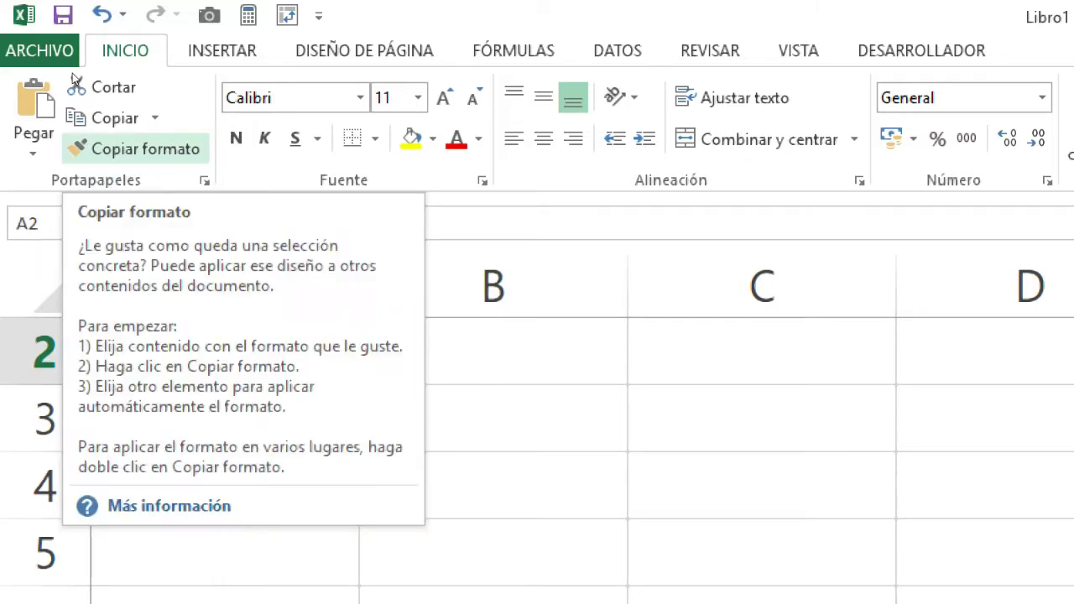
pyautogui.click(145, 149)
pyautogui.click(493, 350)
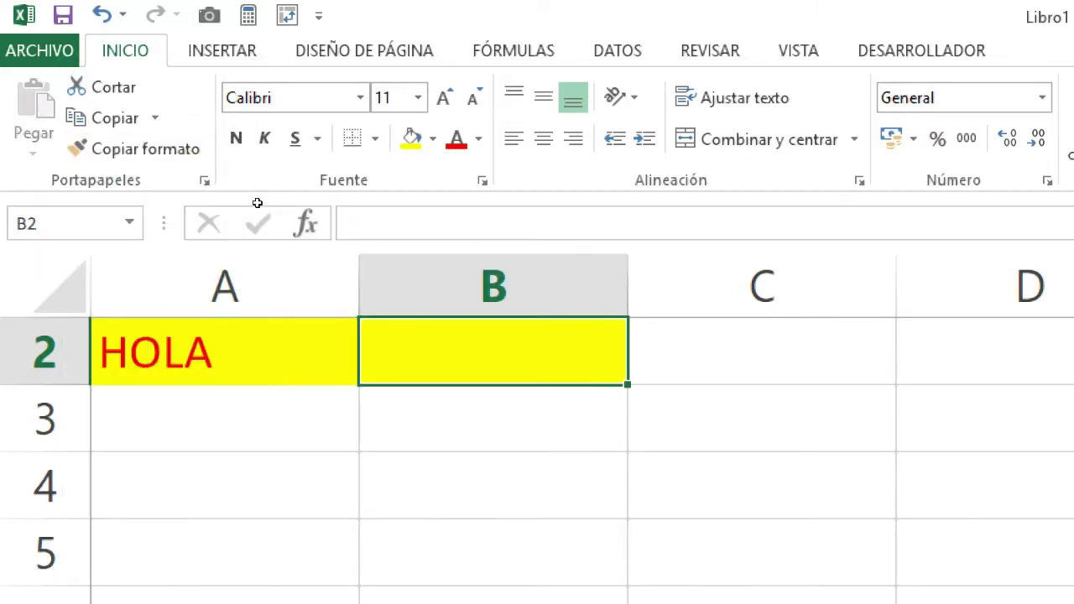
pyautogui.write('HOLA')
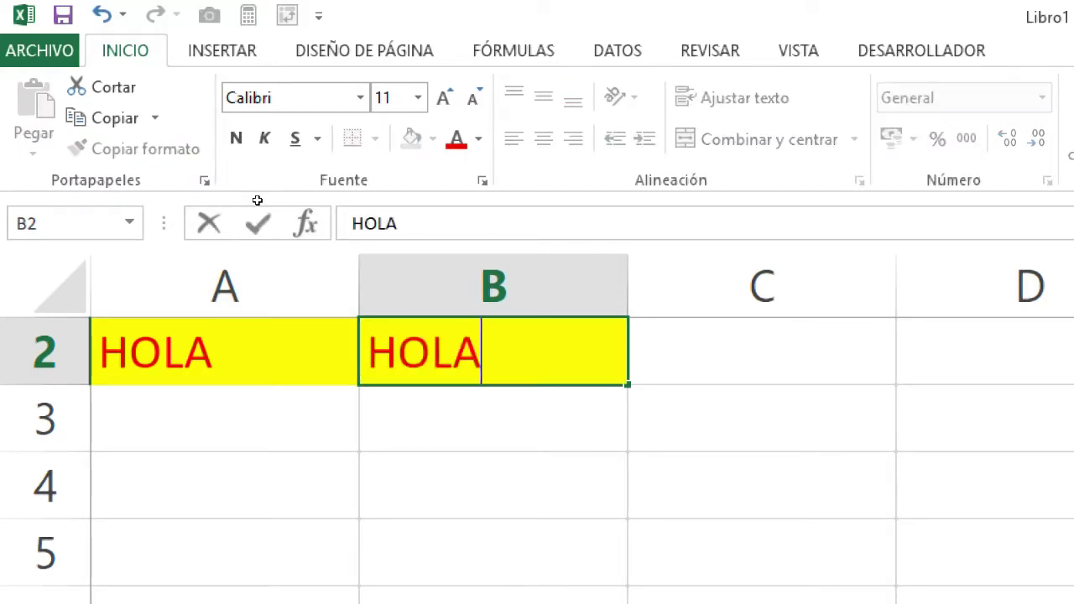
pyautogui.press('Return')
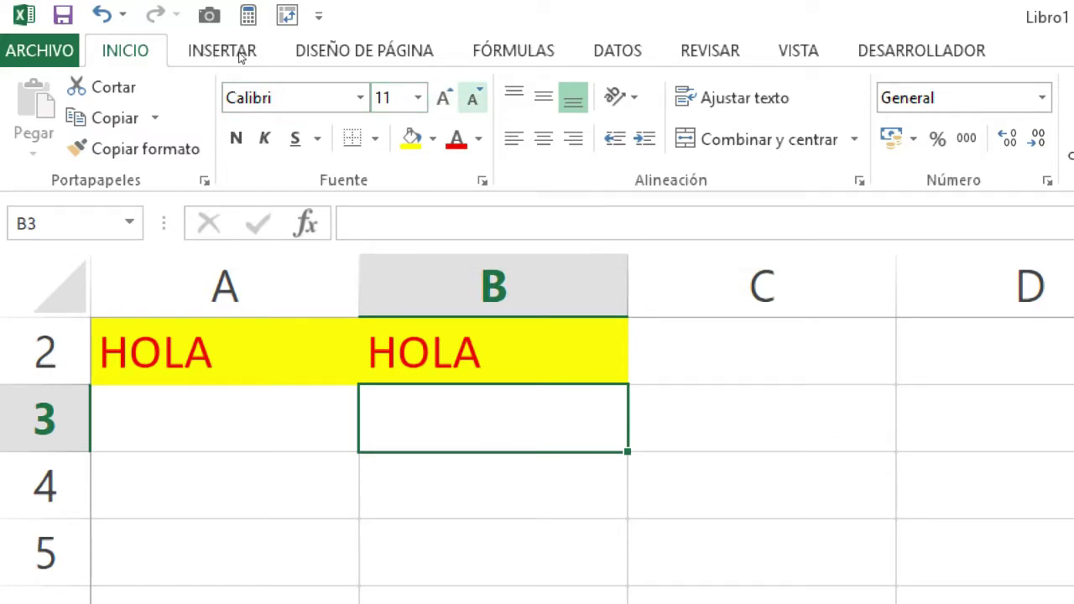
# Step: Reduce the font size of cell B2 to 8
pyautogui.press('Up')
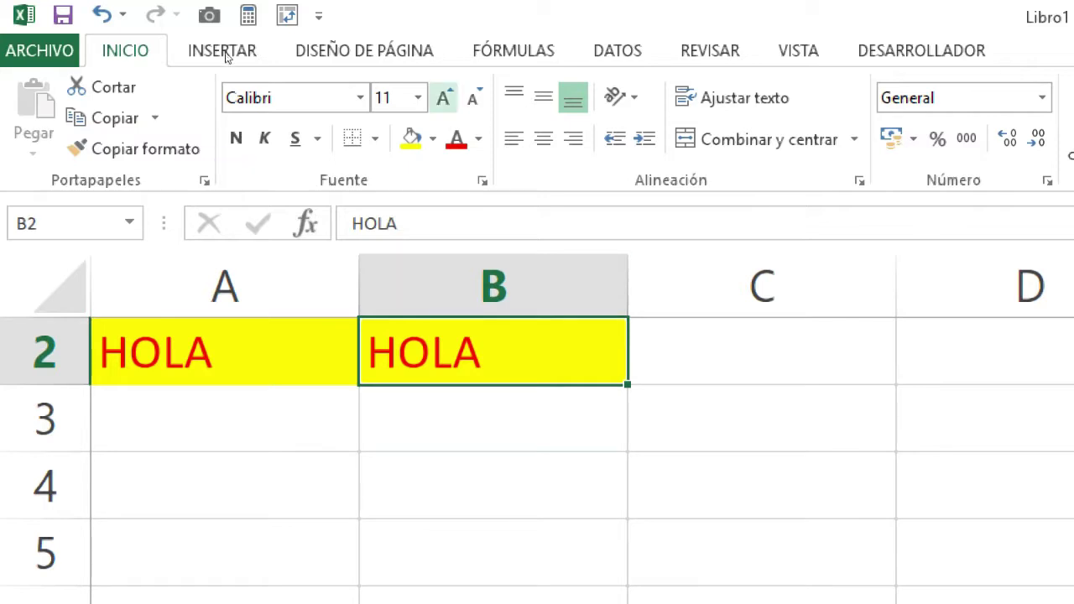
pyautogui.press('ctrl+less')
pyautogui.press('ctrl+less')
pyautogui.press('ctrl+less')
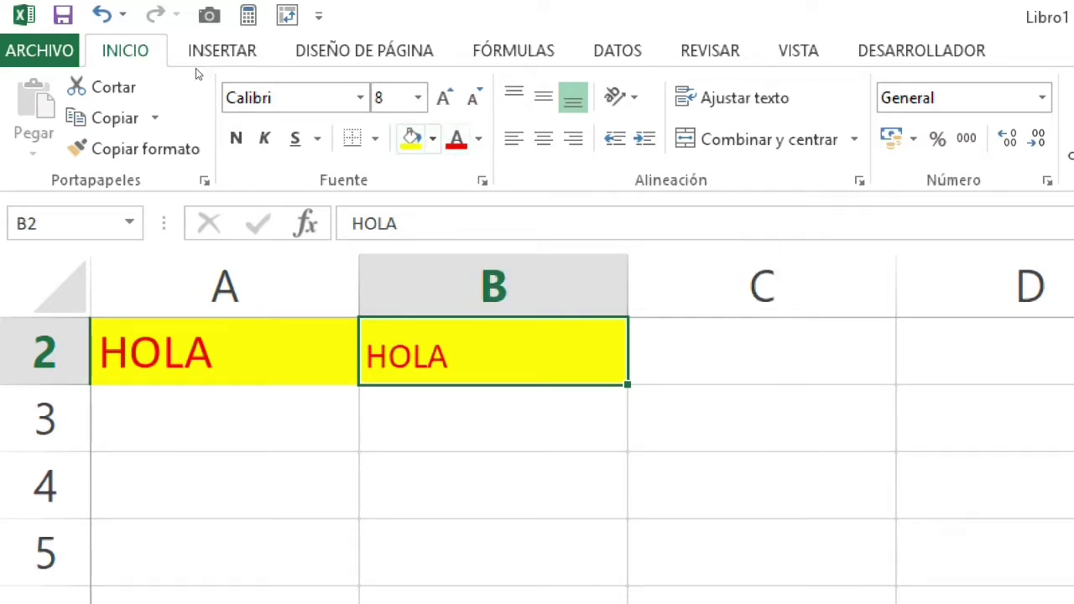
# Step: Examine the border, text orientation and cell merging options available for cell B2
pyautogui.click(375, 139)
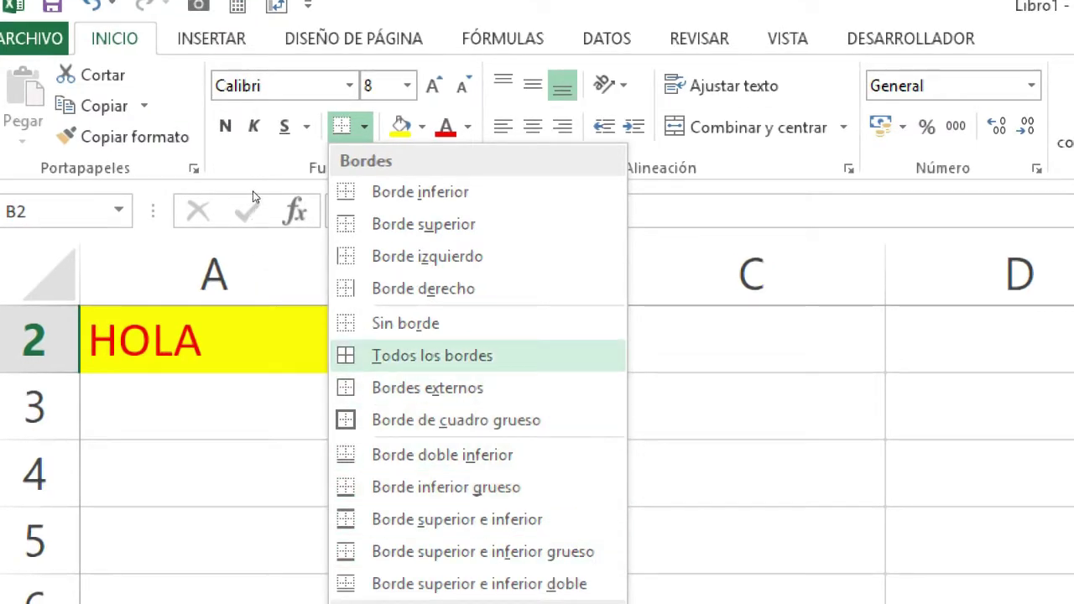
pyautogui.click(324, 5)
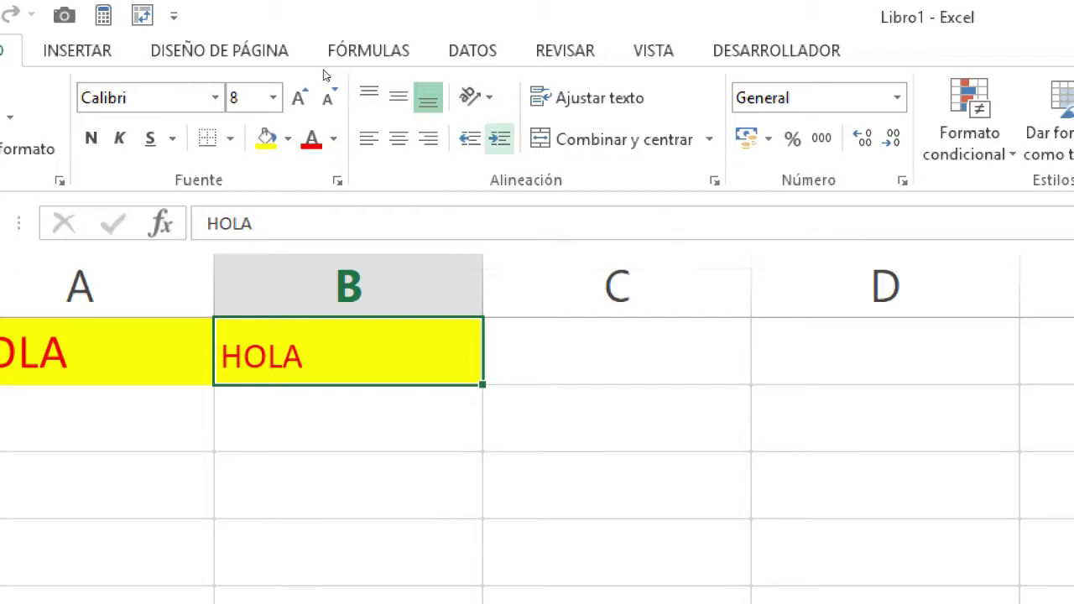
pyautogui.click(475, 98)
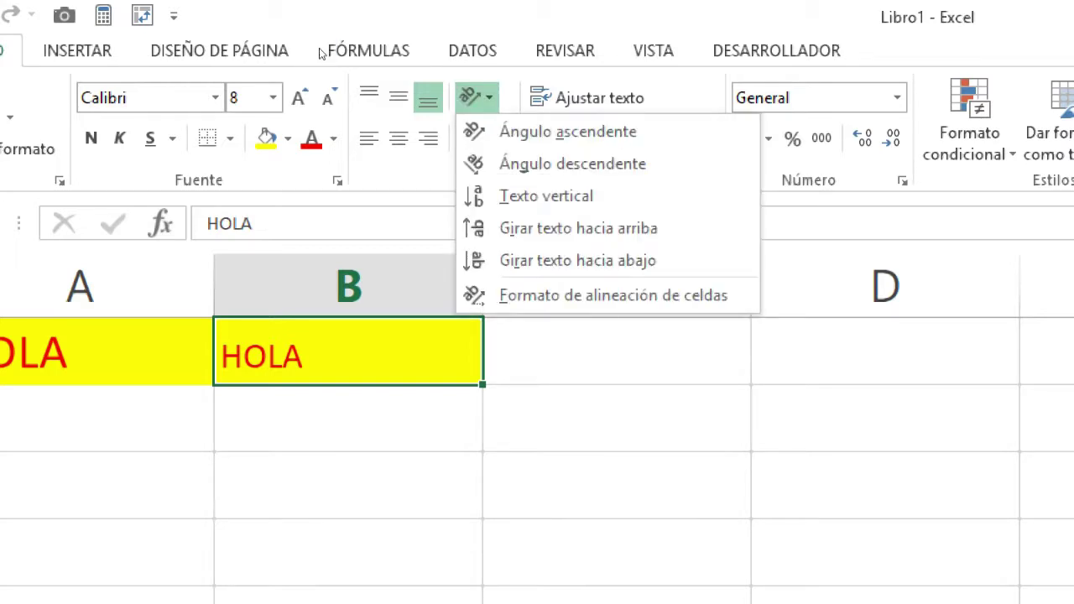
pyautogui.click(475, 97)
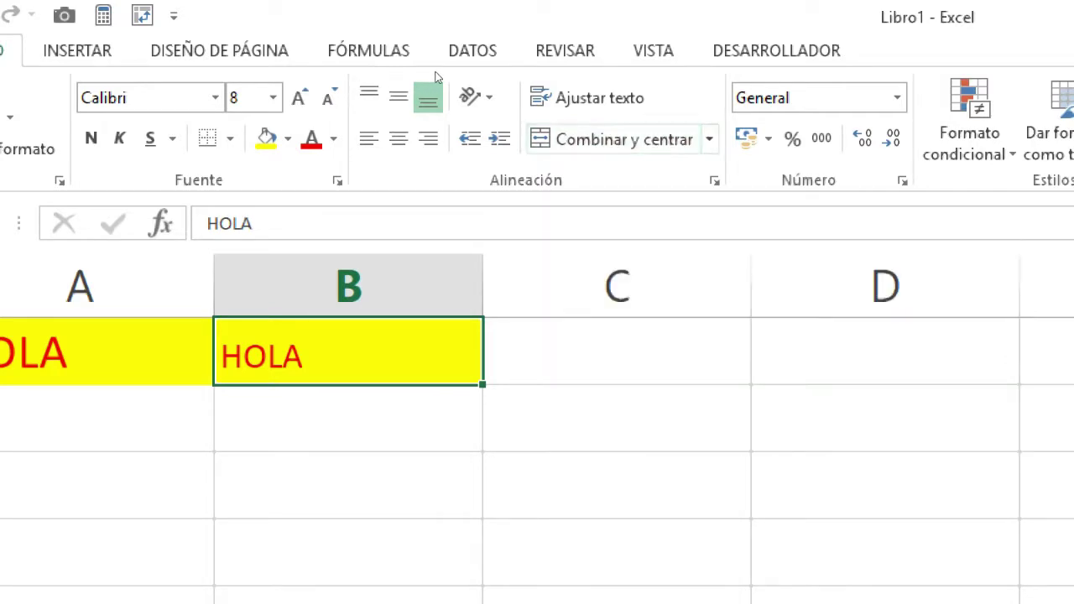
pyautogui.click(709, 139)
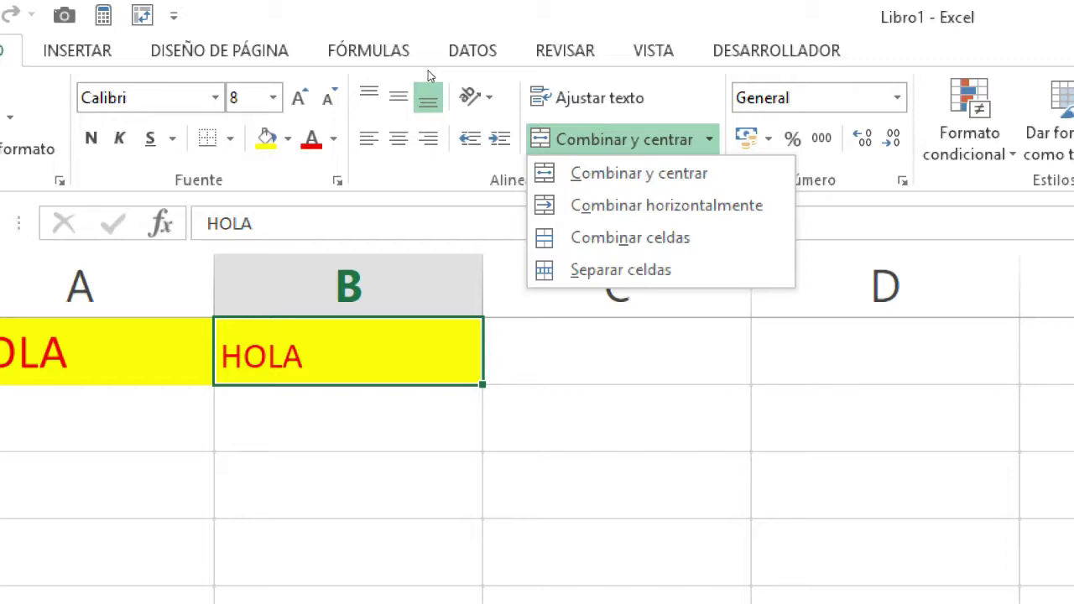
pyautogui.click(431, 7)
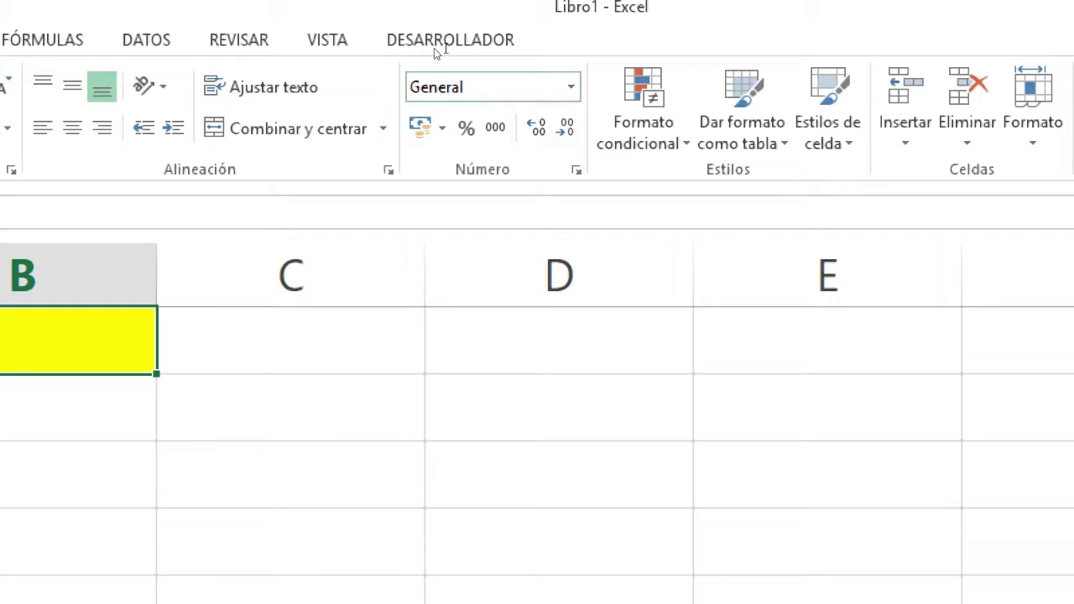
# Step: Look through the number formats available for cell B2, from General to Texto, without applying one
pyautogui.click(518, 50)
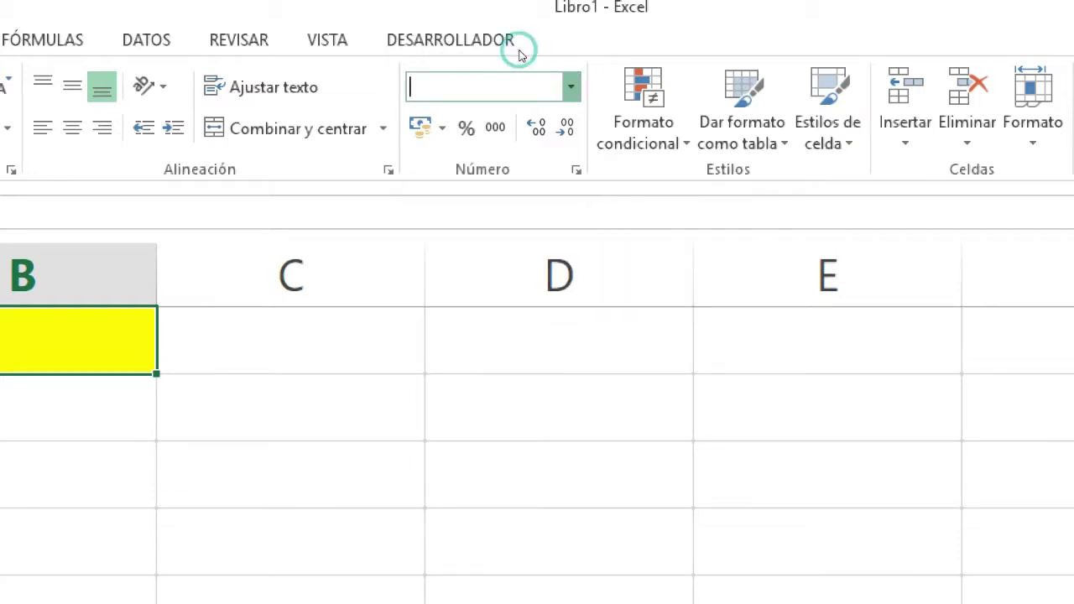
pyautogui.hotkey('alt', 'Down')
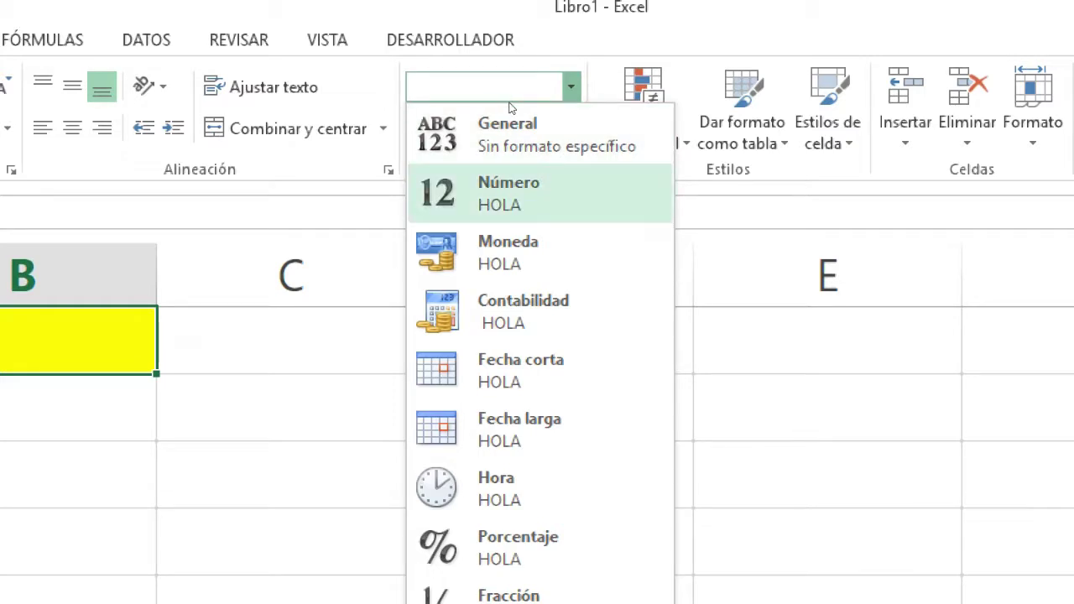
pyautogui.press('Down')
pyautogui.press('Down')
pyautogui.press('Down')
pyautogui.press('Down')
pyautogui.press('Up')
pyautogui.press('Up')
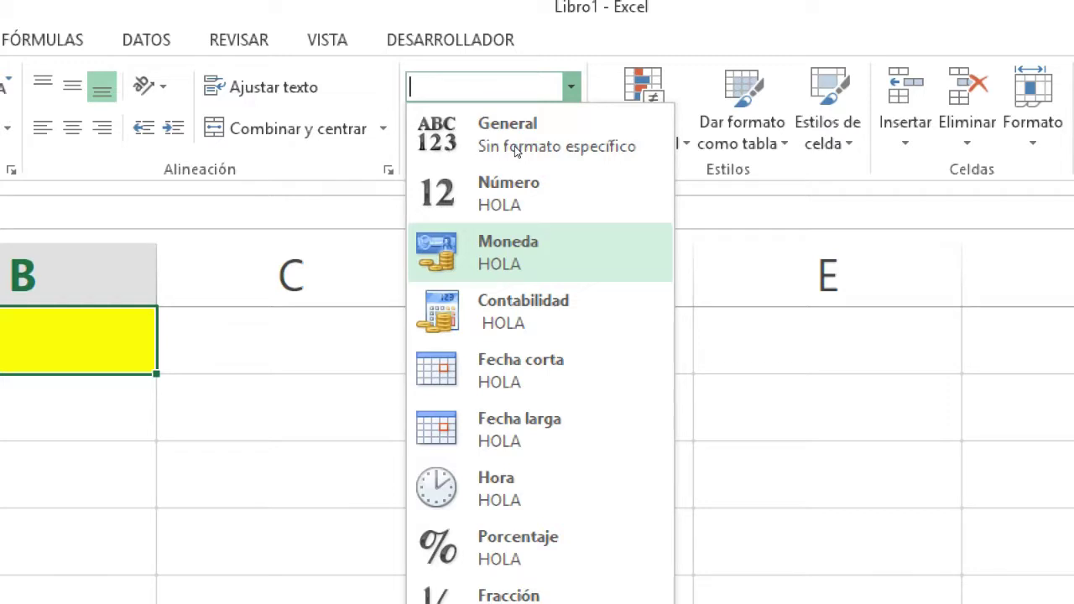
pyautogui.press('Down')
pyautogui.press('Down')
pyautogui.press('Down')
pyautogui.press('Down')
pyautogui.press('Down')
pyautogui.press('Down')
pyautogui.press('Down')
pyautogui.press('Down')
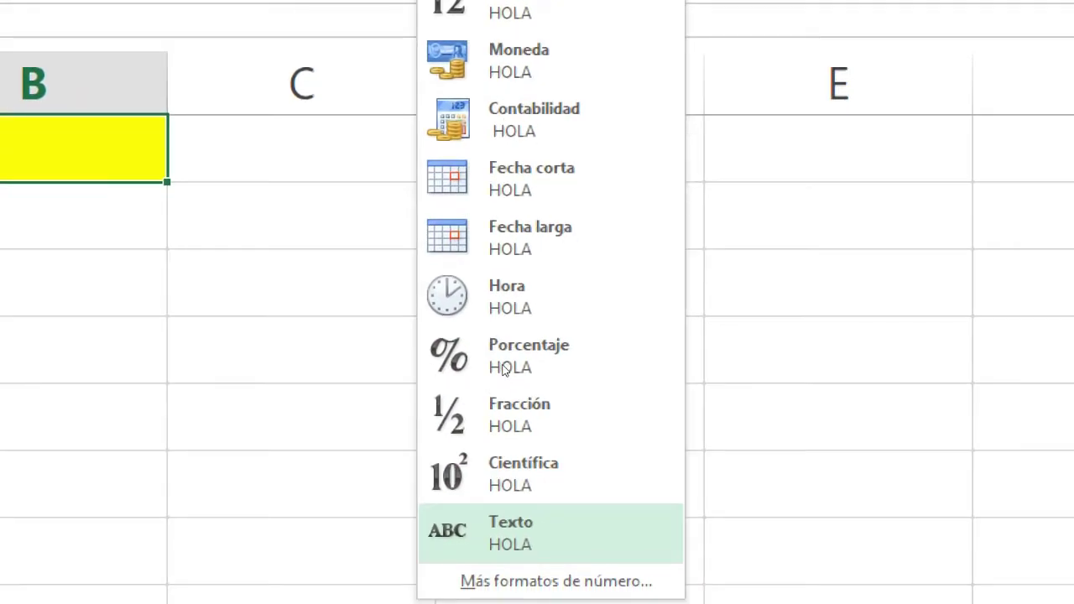
pyautogui.press('Up')
pyautogui.press('Up')
pyautogui.press('Up')
pyautogui.press('Up')
pyautogui.press('Up')
pyautogui.press('Up')
pyautogui.press('Up')
pyautogui.press('Up')
pyautogui.press('Up')
pyautogui.press('Up')
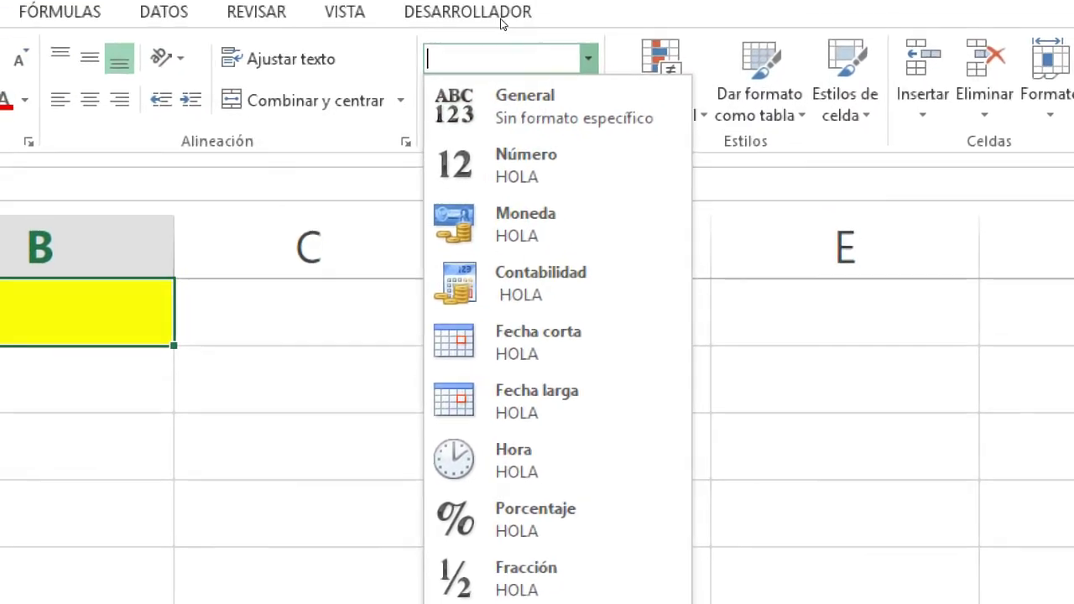
pyautogui.click(519, 30)
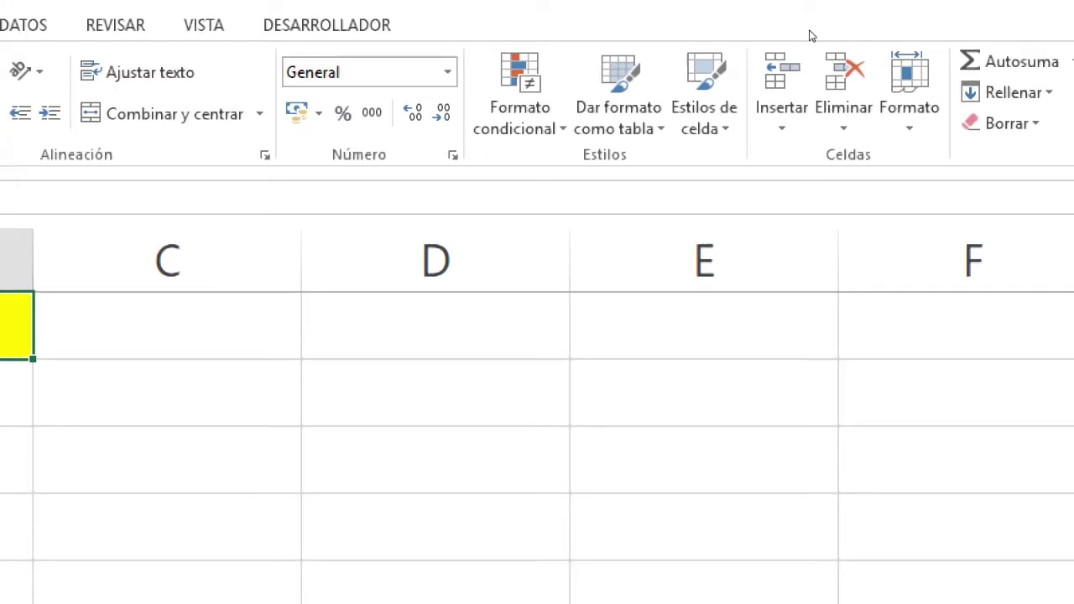
# Step: Examine the conditional formatting rule types and the gallery of table styles
pyautogui.click(568, 87)
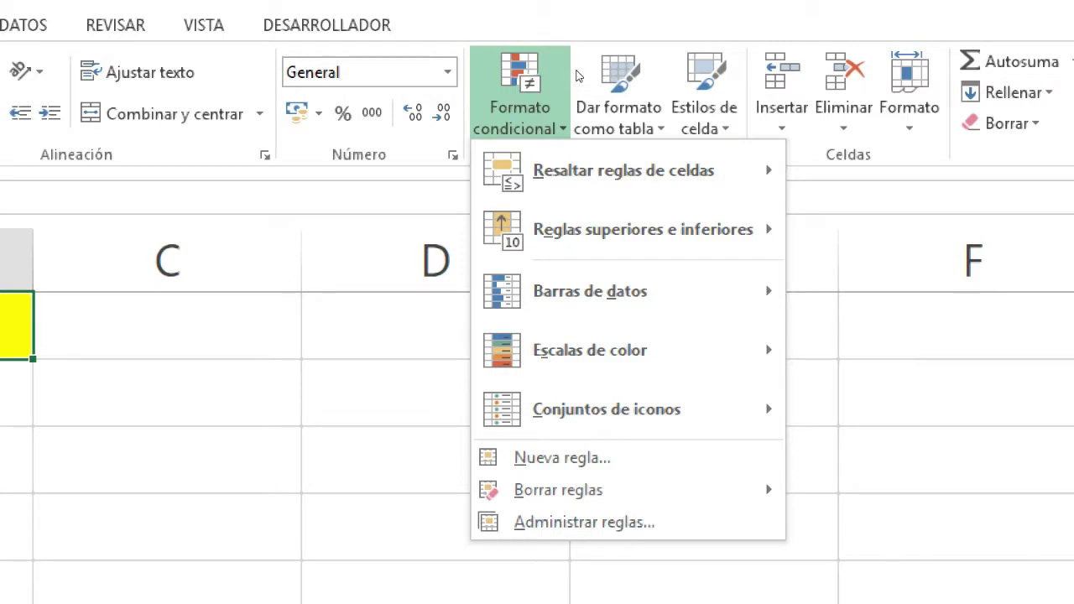
pyautogui.click(599, 21)
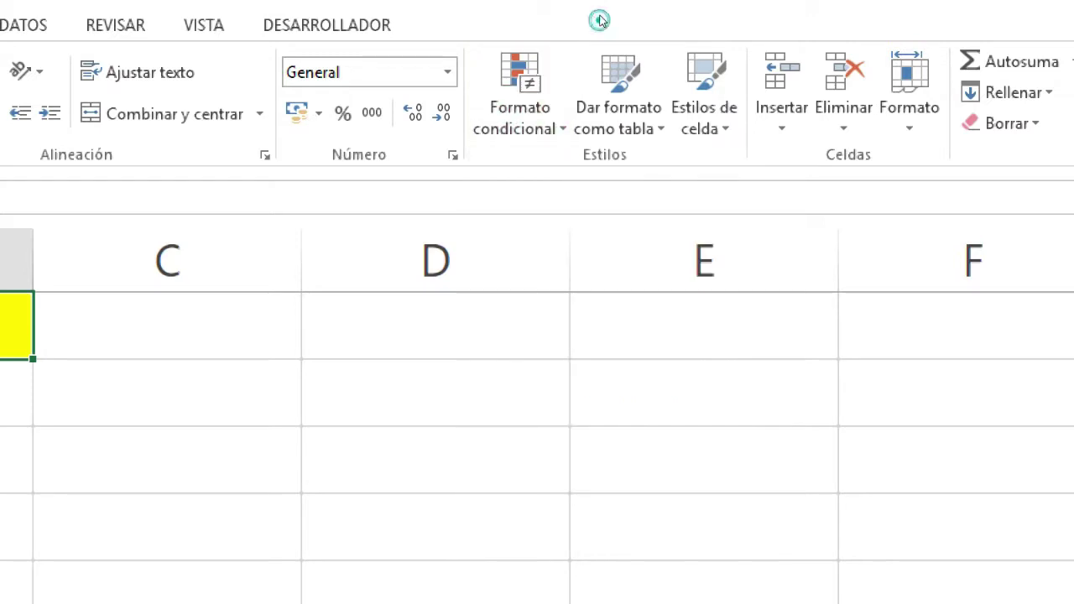
pyautogui.click(617, 77)
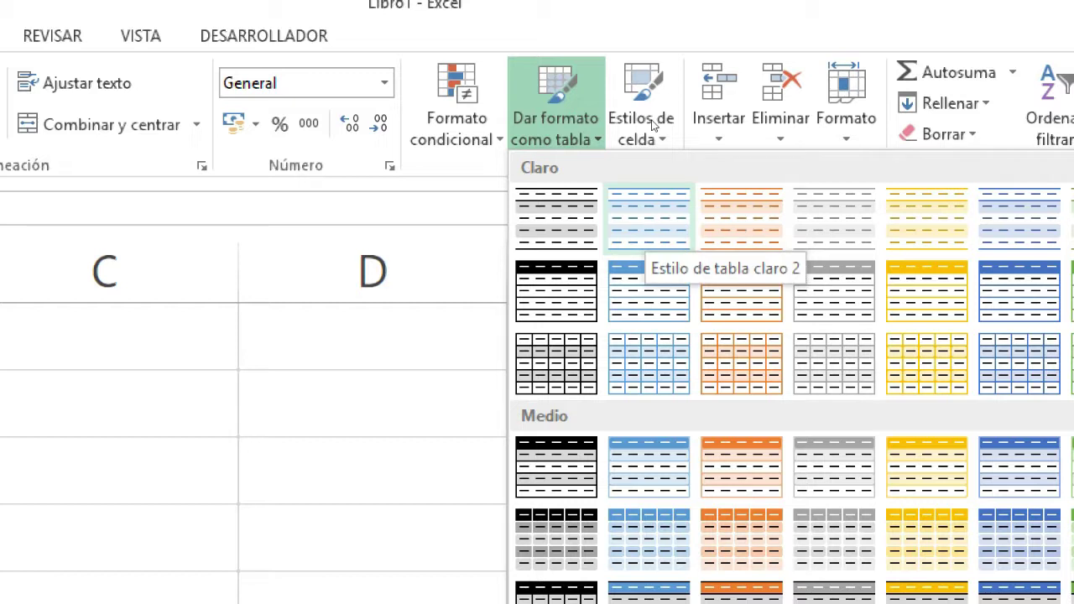
pyautogui.click(630, 29)
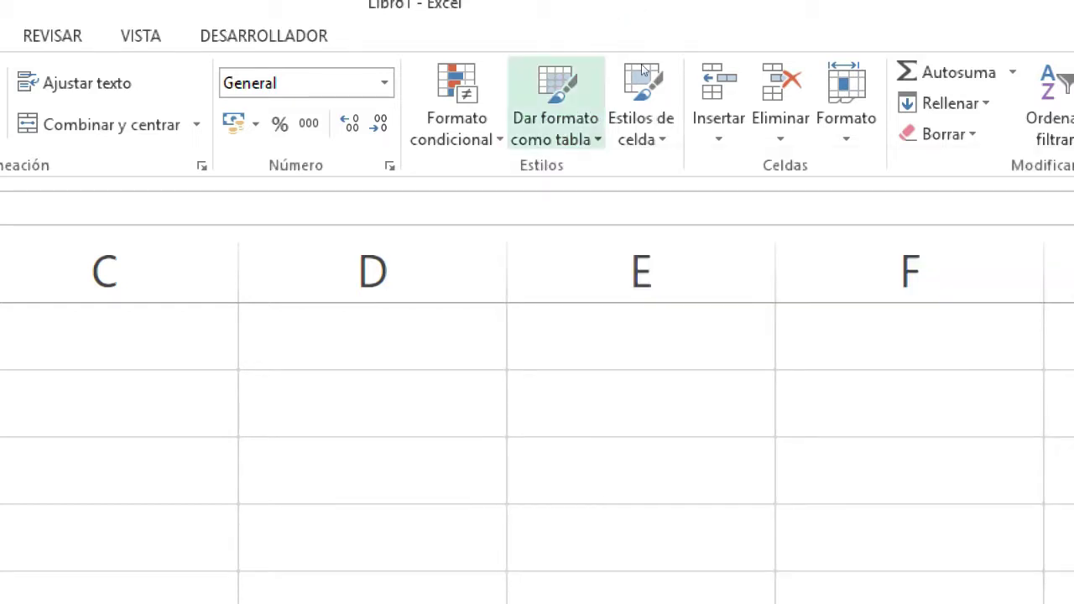
# Step: Apply the 20% - Énfasis2 cell style to the empty cell D2
pyautogui.click(642, 80)
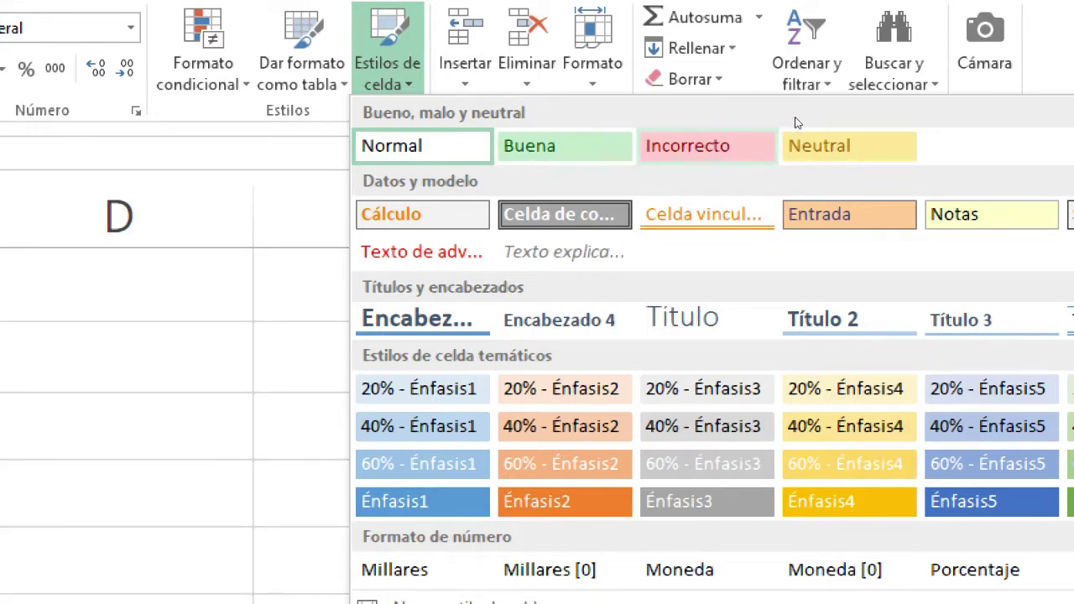
pyautogui.click(552, 188)
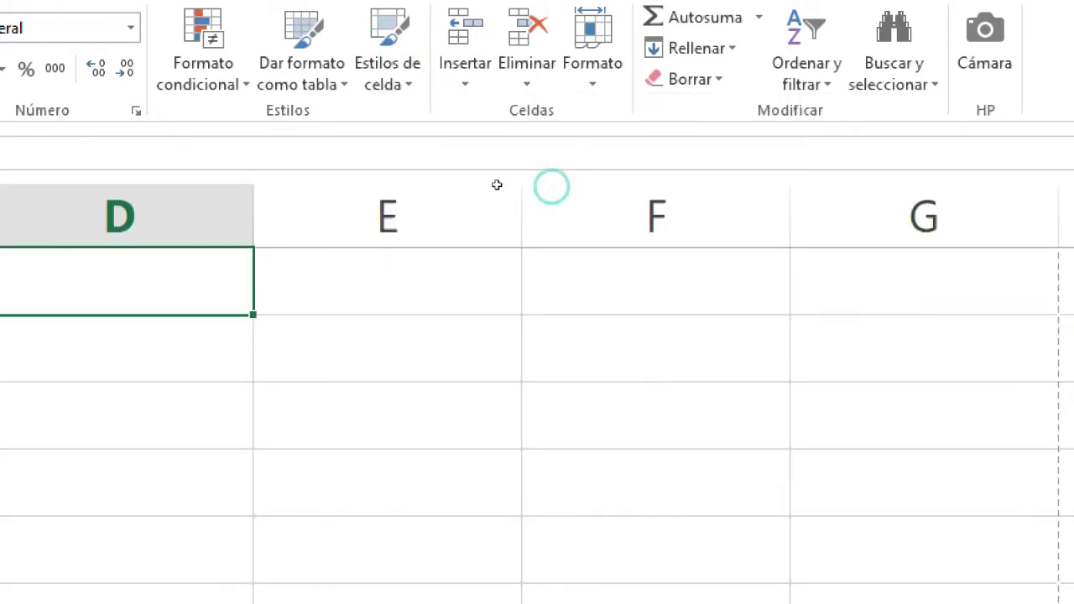
pyautogui.click(388, 46)
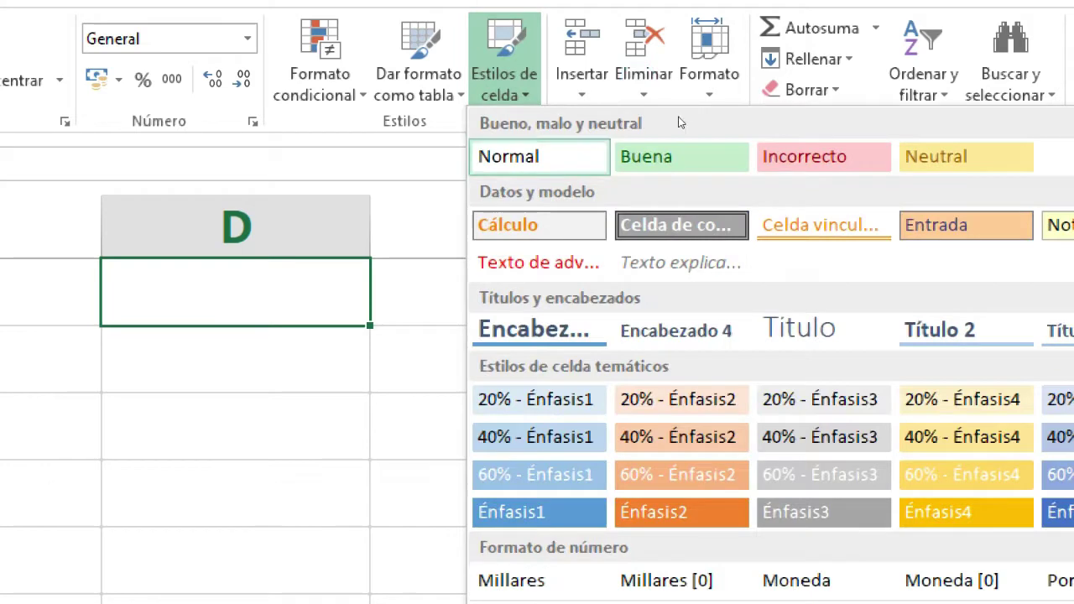
pyautogui.click(678, 399)
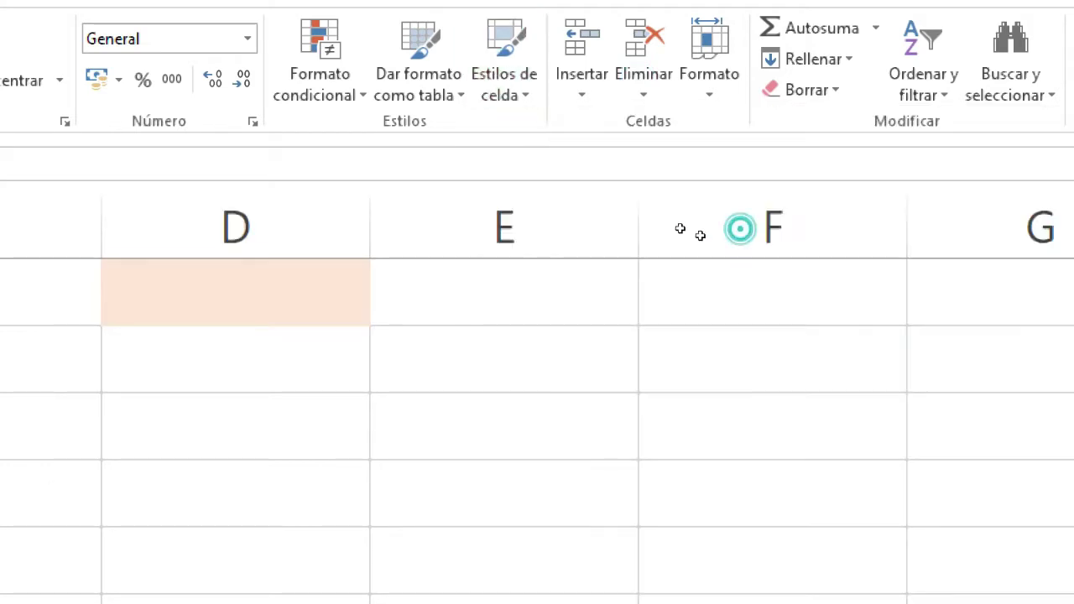
# Step: Enter 20 in cell D2 and apply the explanatory text cell style (Texto explica...) to it
pyautogui.press('F2')
pyautogui.write('ET')
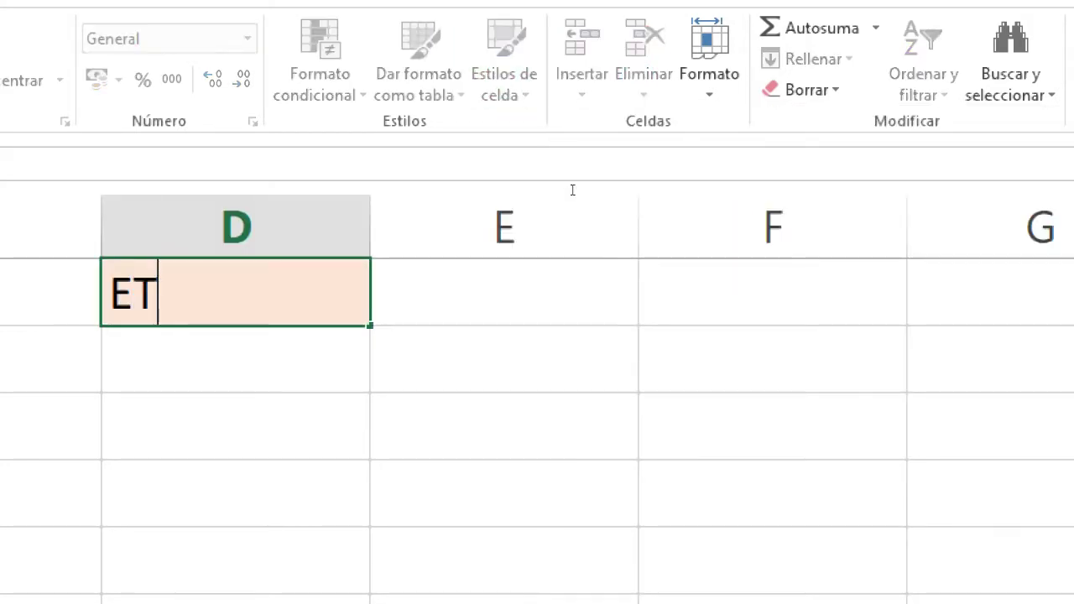
pyautogui.press('BackSpace')
pyautogui.press('BackSpace')
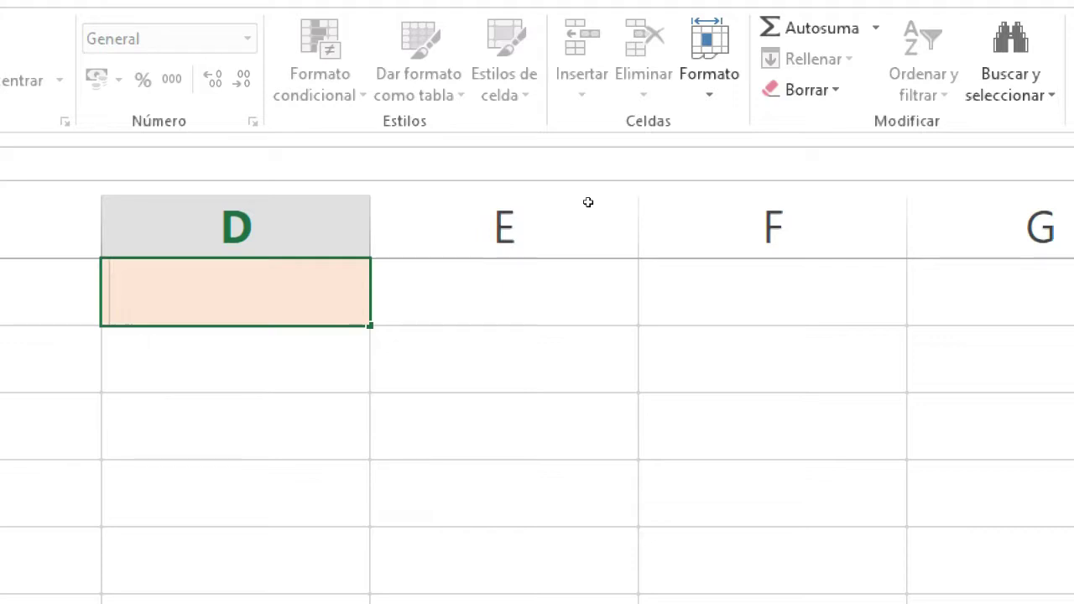
pyautogui.write('20')
pyautogui.press('Return')
pyautogui.press('Up')
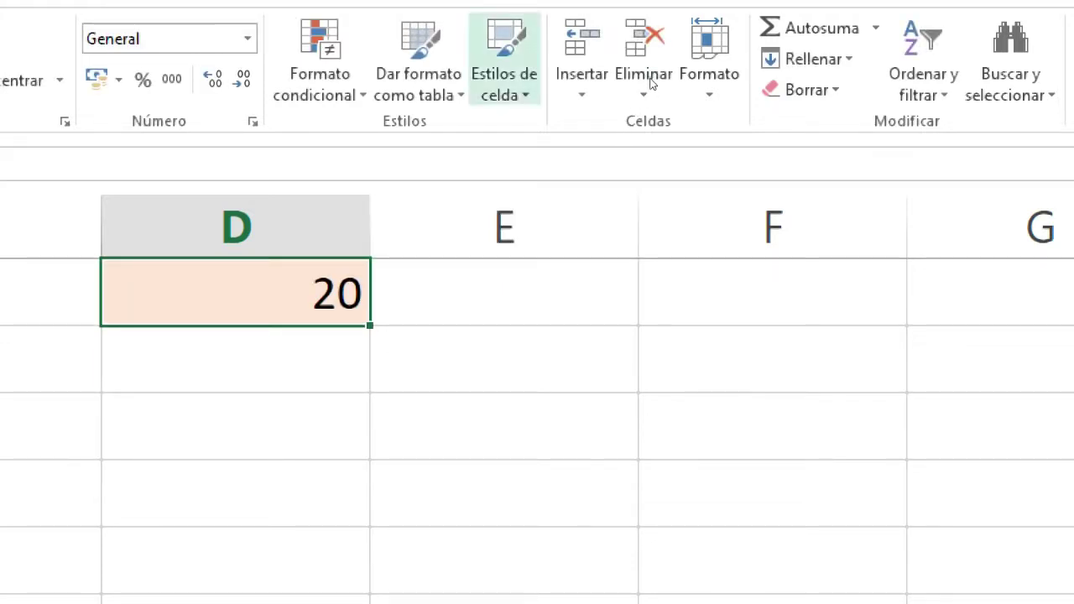
pyautogui.click(503, 73)
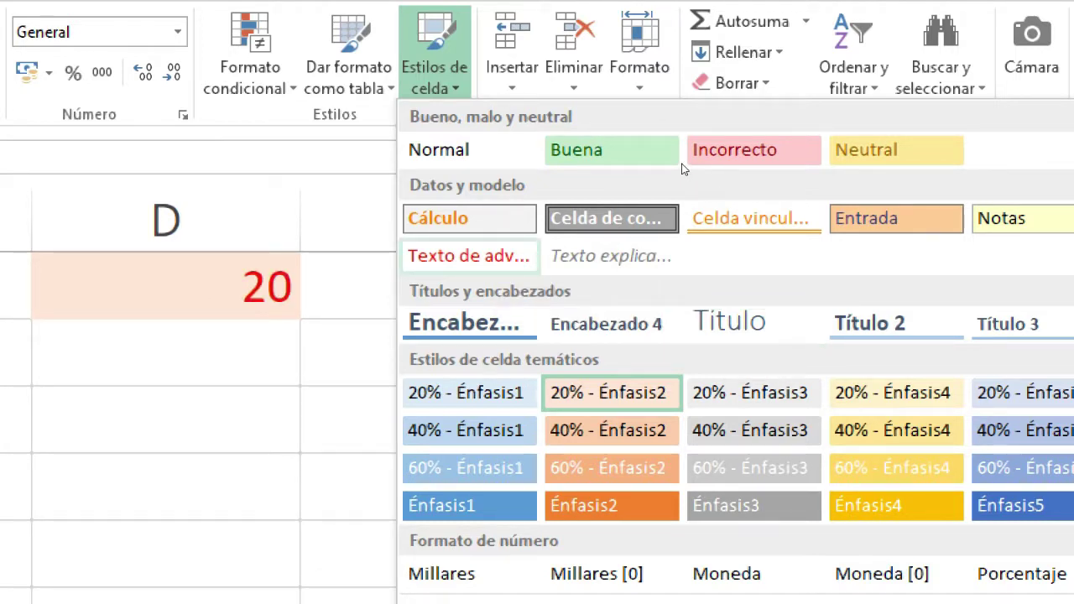
pyautogui.click(611, 256)
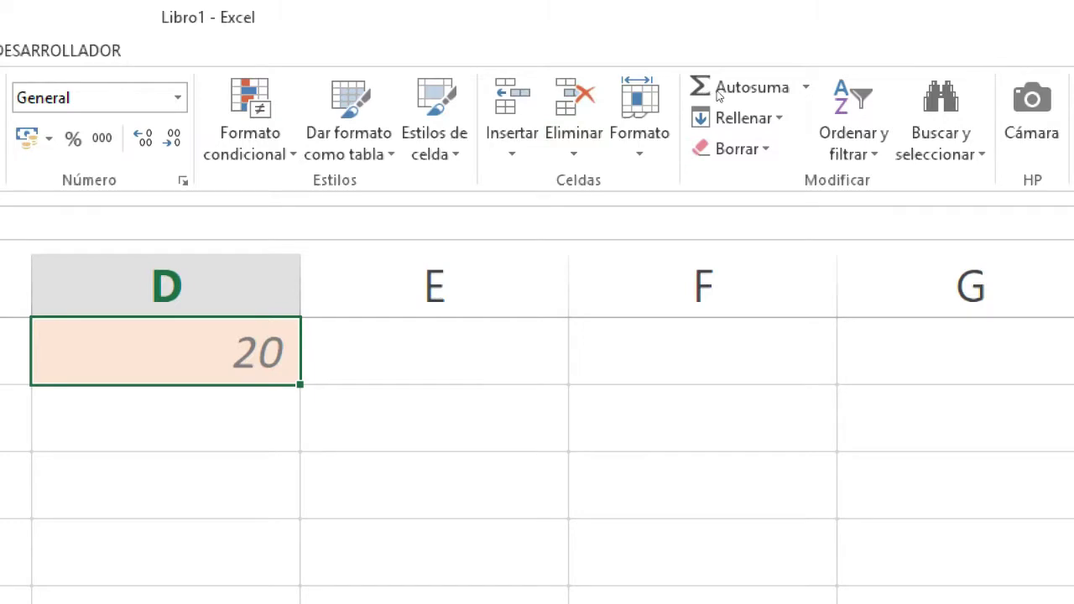
# Step: Examine the Insertar and Eliminar options for cells, rows, columns and sheets without applying one
pyautogui.click(512, 145)
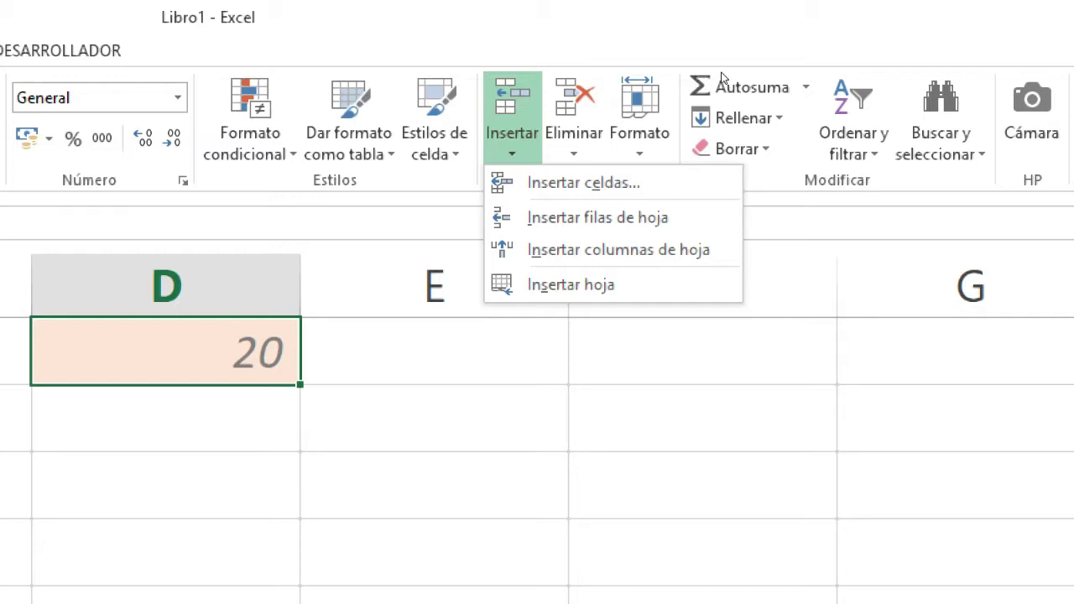
pyautogui.click(574, 145)
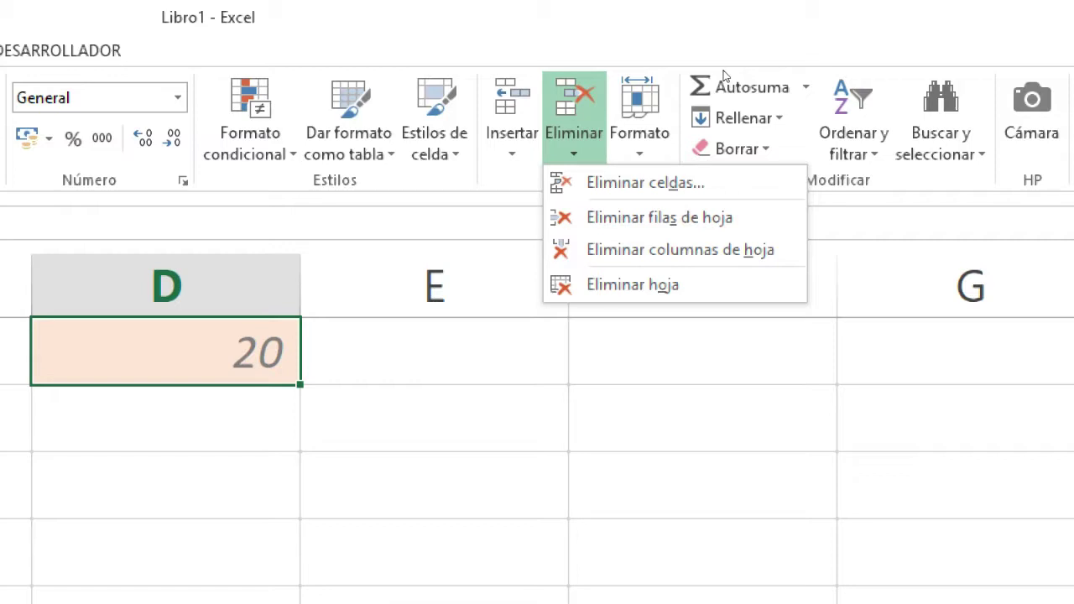
pyautogui.press('Down')
pyautogui.press('Down')
pyautogui.press('Down')
pyautogui.press('Down')
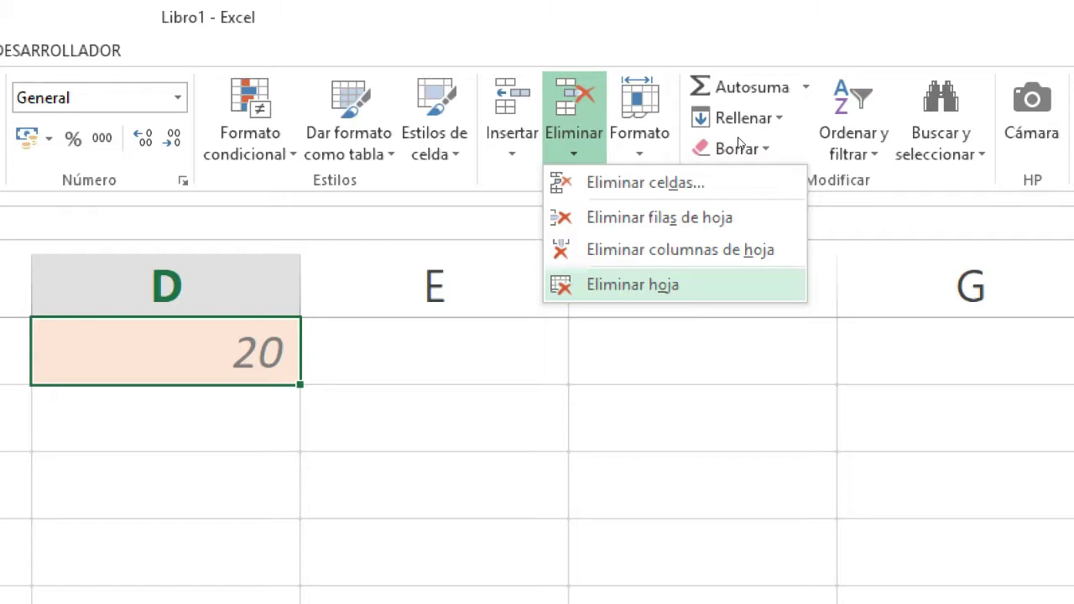
pyautogui.press('Escape')
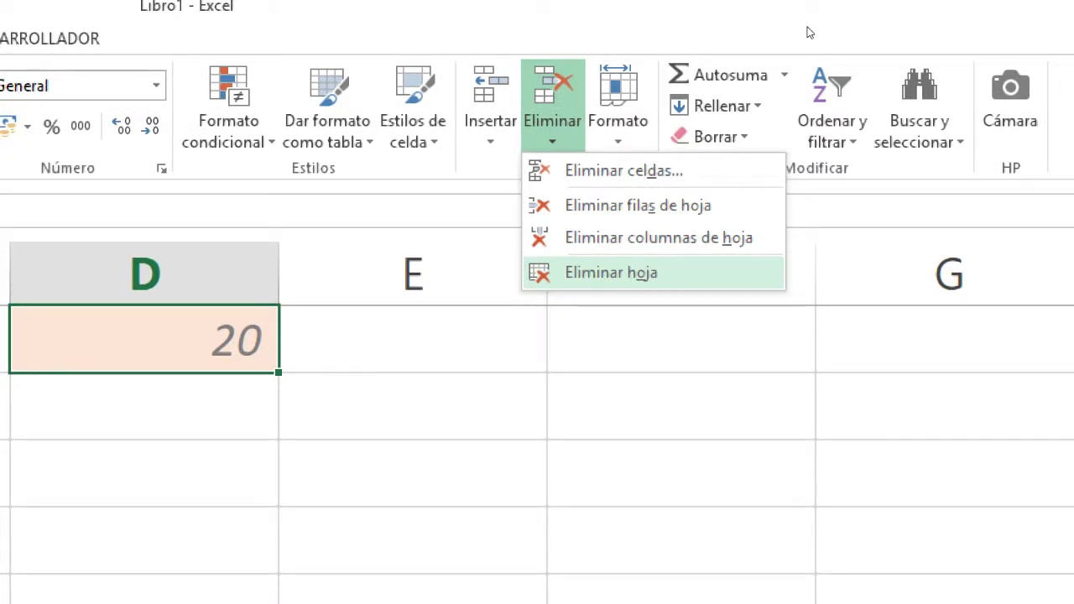
pyautogui.press('Escape')
# Step: Examine the Formato options for cell size, visibility, sheet organization and protection, including the Ocultar y mostrar choices
pyautogui.press('Right')
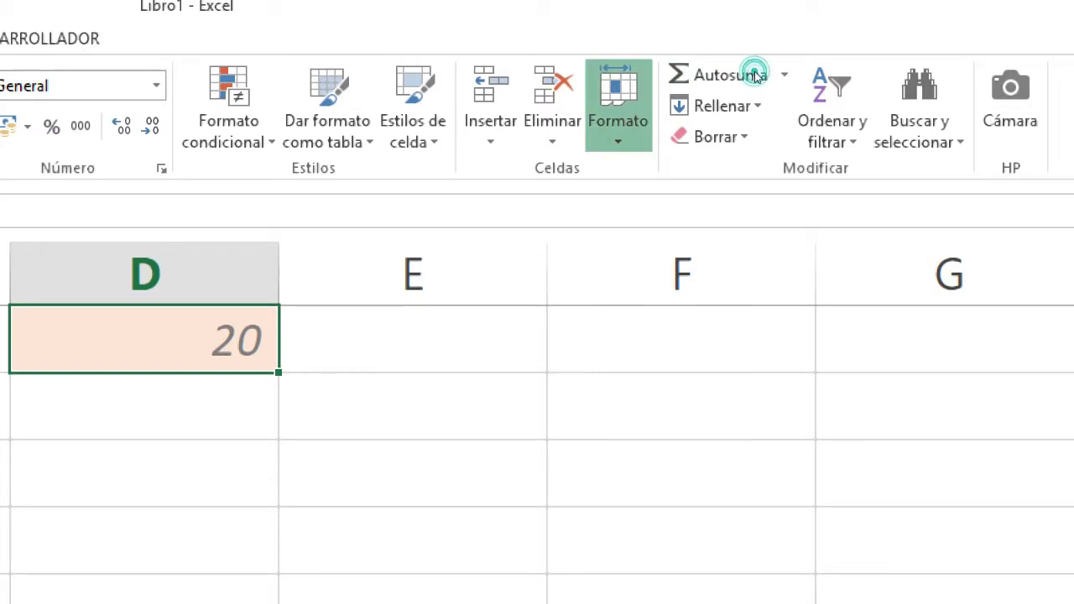
pyautogui.press('Down')
pyautogui.press('Down')
pyautogui.press('Down')
pyautogui.press('Down')
pyautogui.press('Down')
pyautogui.press('Down')
pyautogui.press('Down')
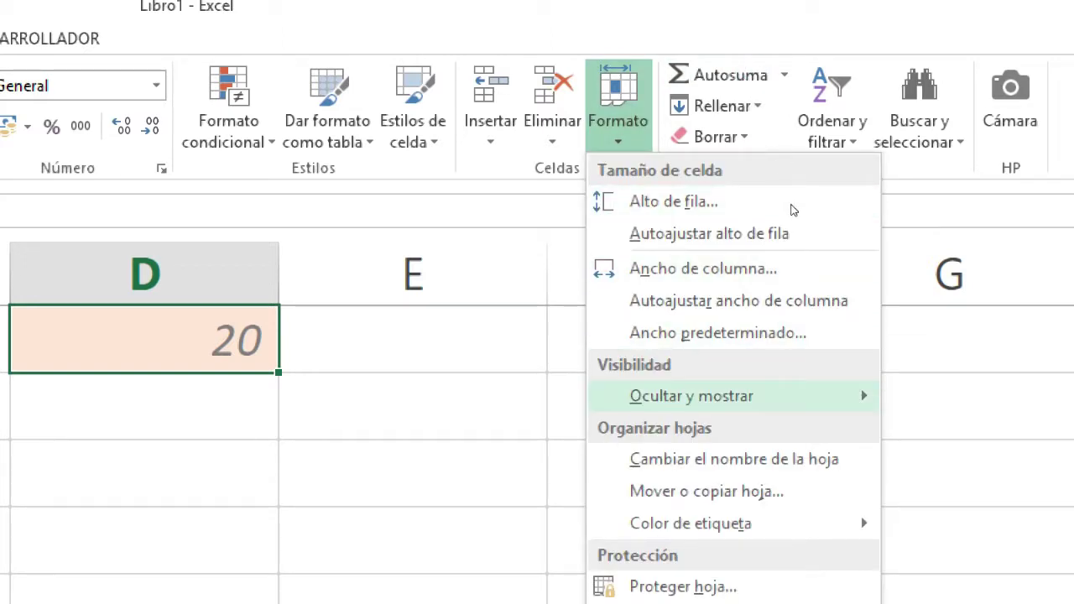
pyautogui.press('Right')
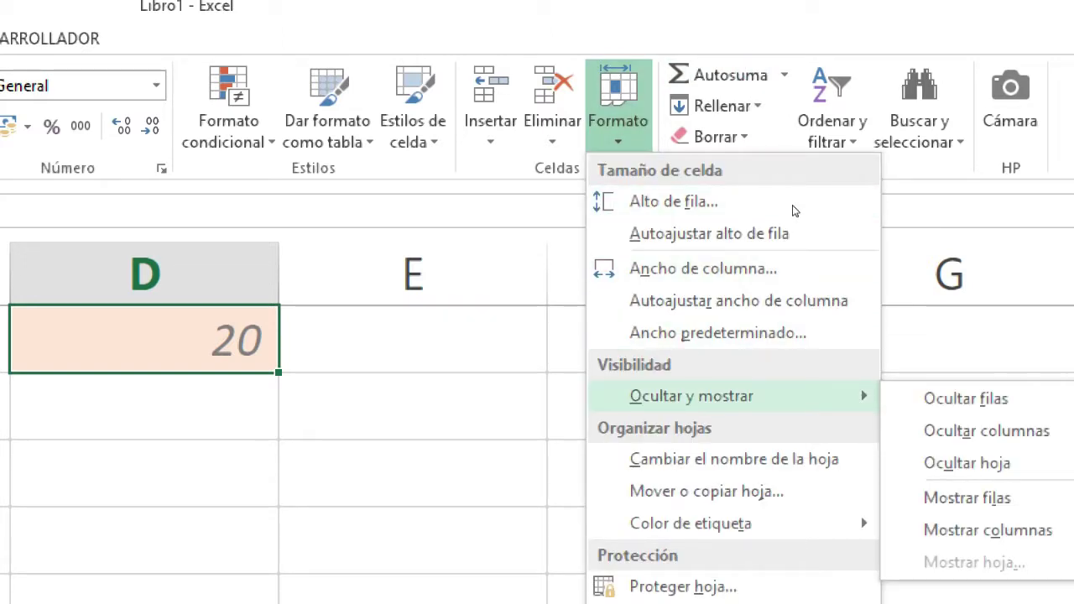
pyautogui.press('Up')
pyautogui.press('Up')
pyautogui.press('Up')
pyautogui.press('Up')
pyautogui.press('Down')
pyautogui.press('Down')
pyautogui.press('Down')
pyautogui.press('Down')
pyautogui.press('Down')
pyautogui.press('Down')
pyautogui.press('Down')
pyautogui.press('Down')
pyautogui.press('Down')
pyautogui.press('Down')
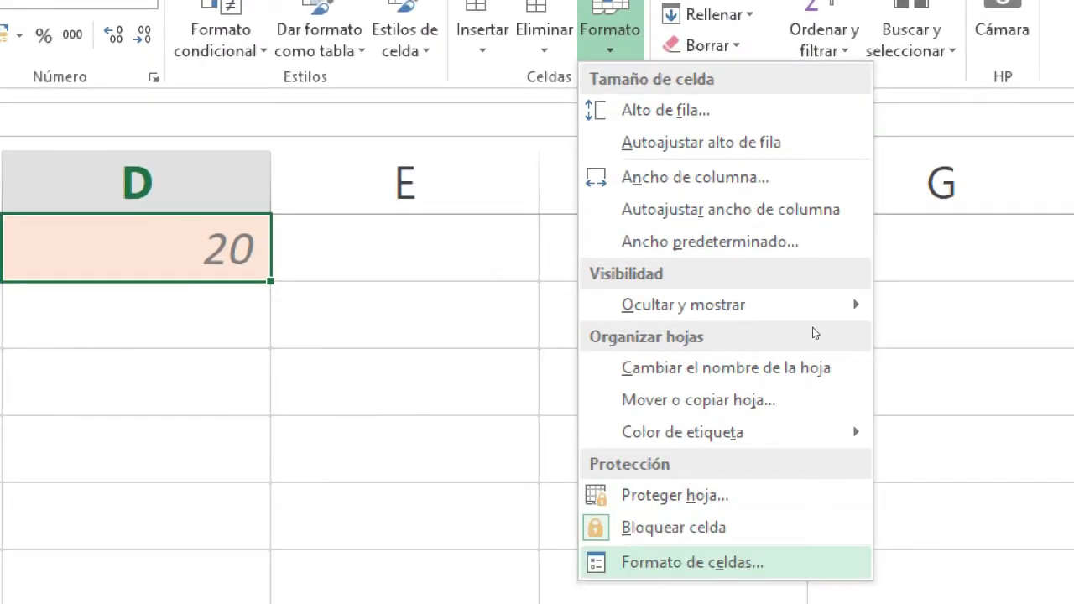
pyautogui.press('Up')
pyautogui.press('Up')
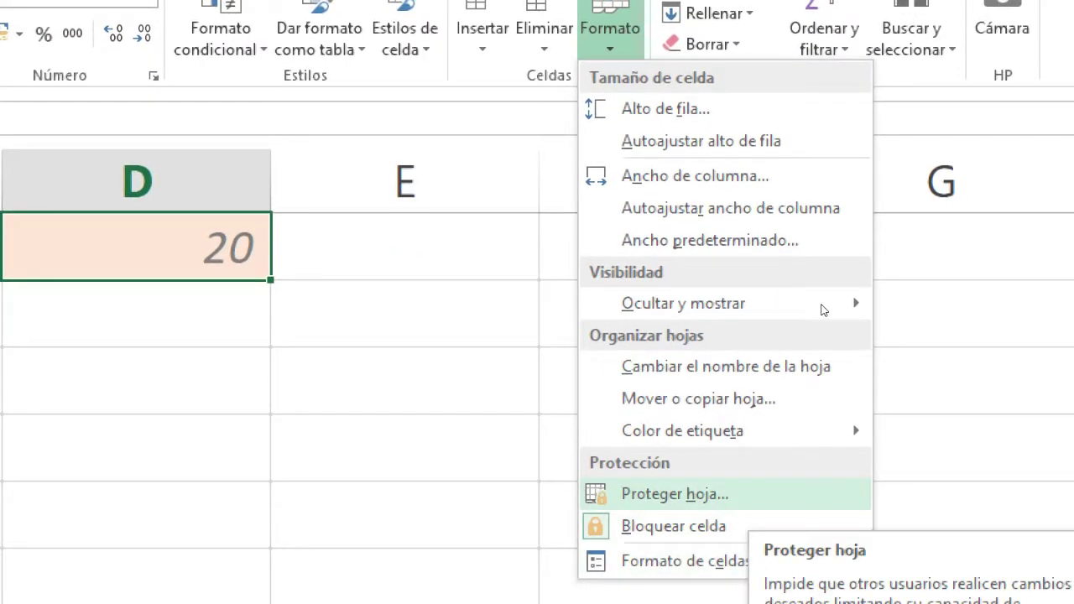
pyautogui.press('Up')
pyautogui.press('Up')
pyautogui.press('Up')
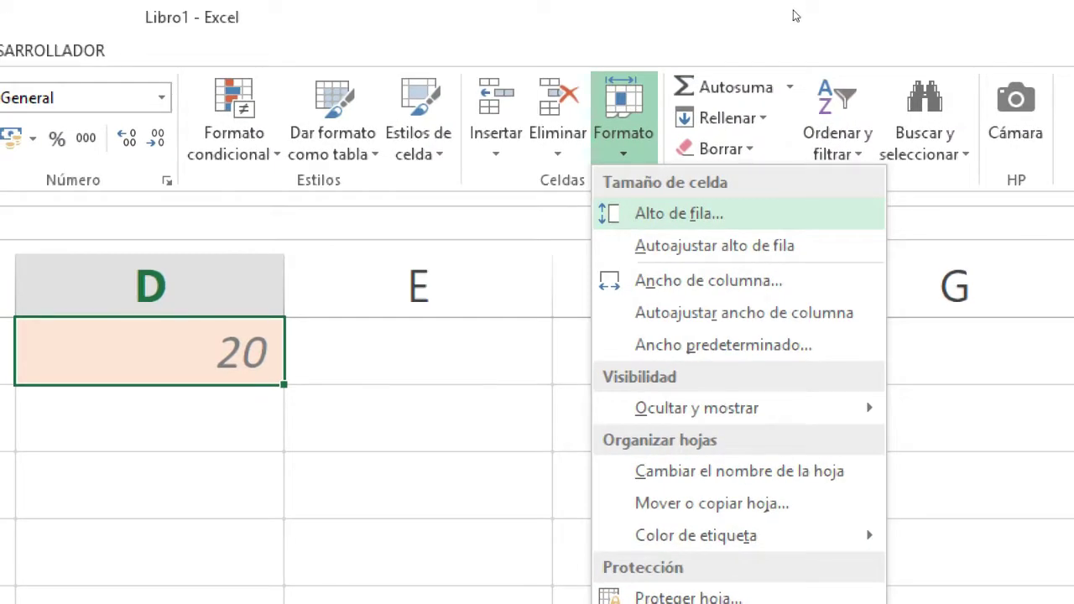
pyautogui.click(795, 15)
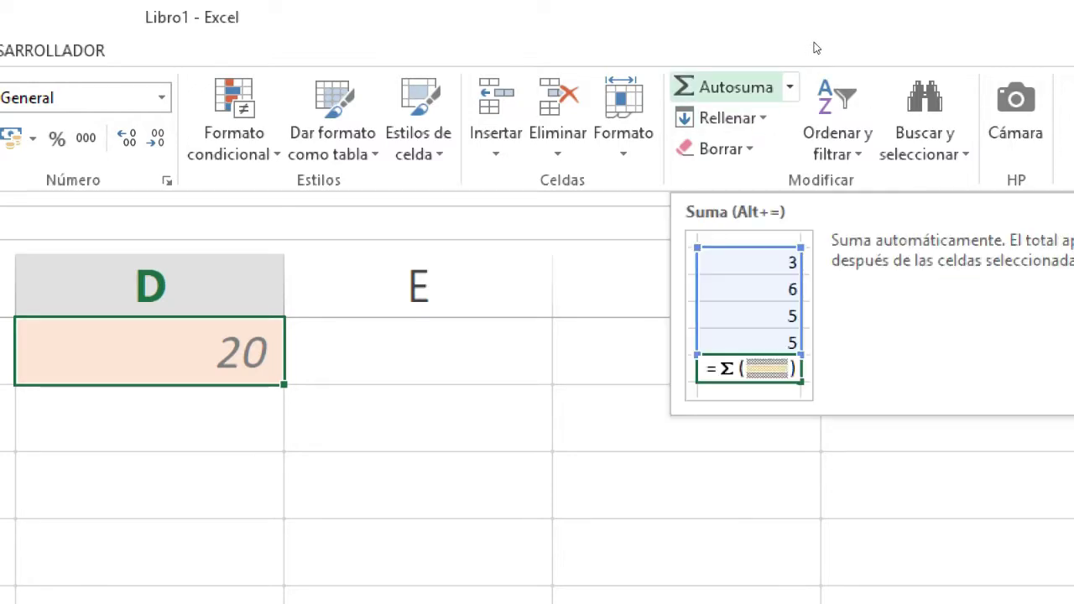
# Step: Review the Autosuma functions and the Rellenar options without applying any to cell D2
pyautogui.click(838, 46)
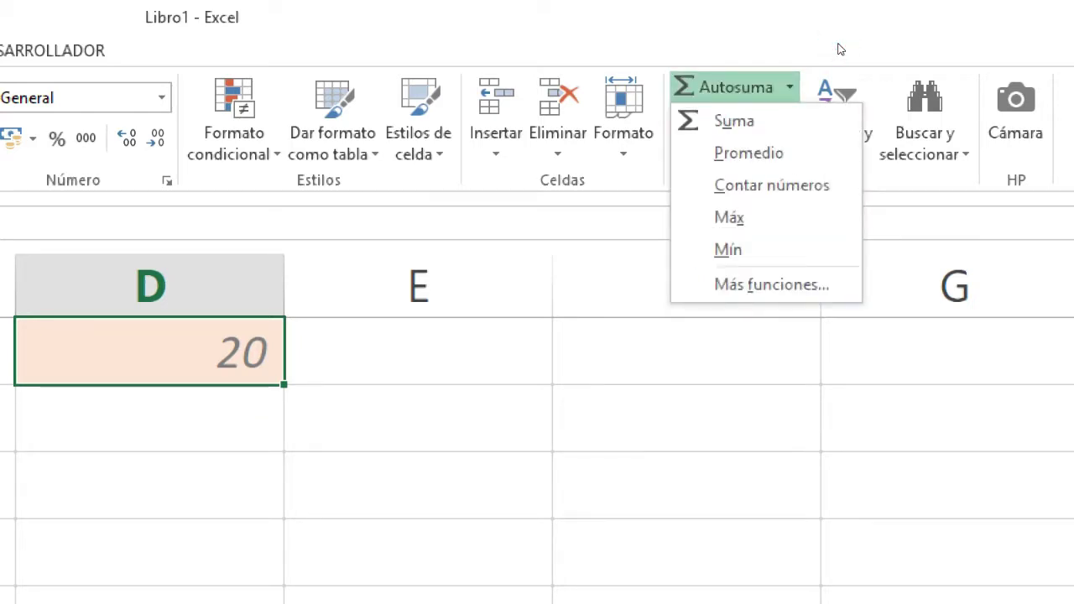
pyautogui.click(840, 20)
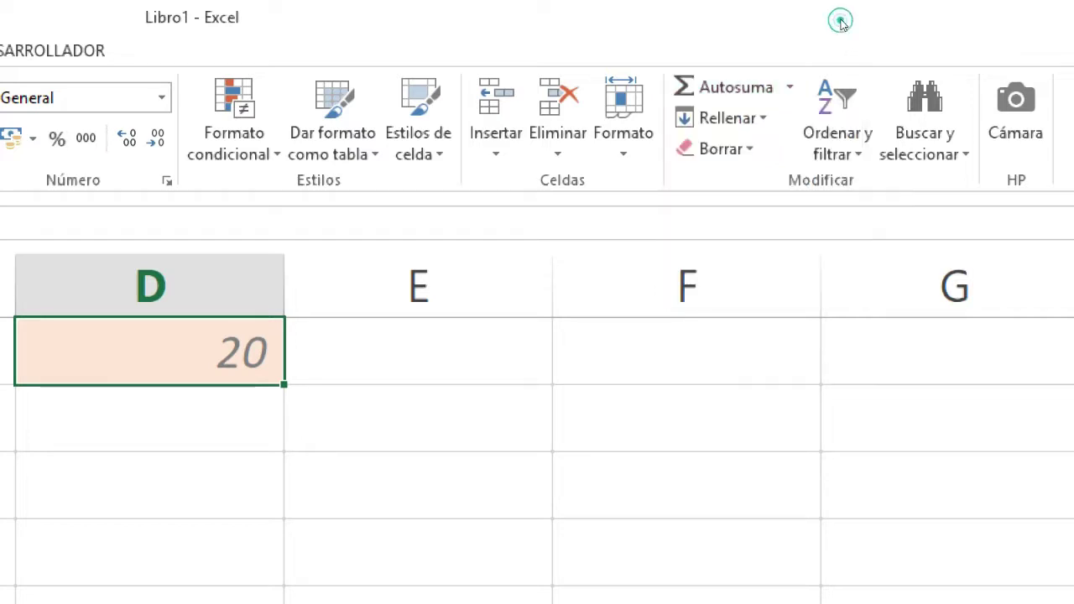
pyautogui.click(819, 58)
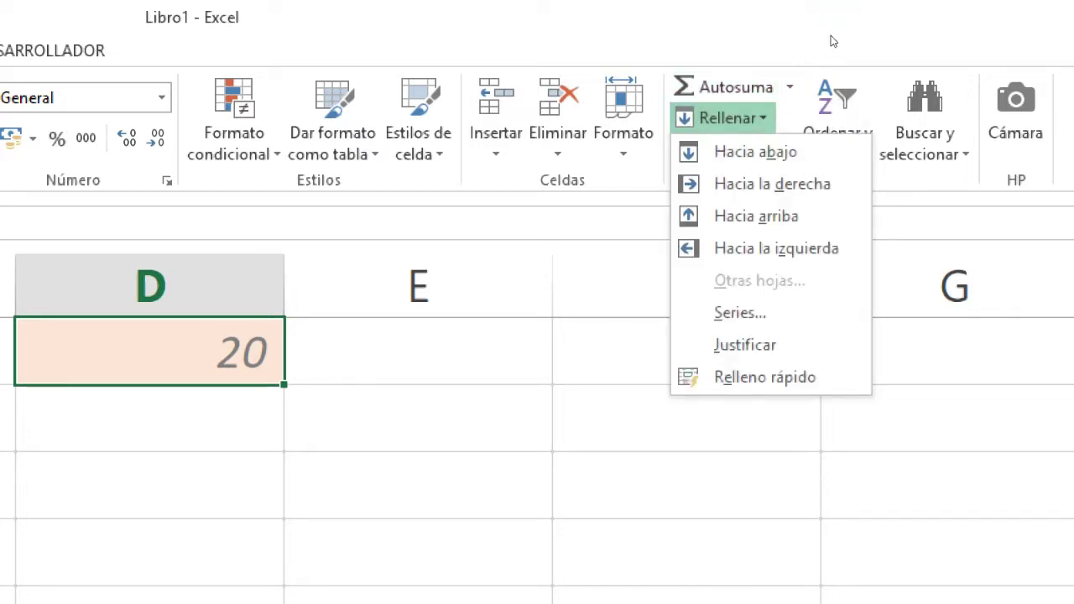
pyautogui.press('Down')
pyautogui.press('Down')
pyautogui.press('Down')
pyautogui.press('Down')
pyautogui.press('Down')
pyautogui.press('Down')
pyautogui.press('Down')
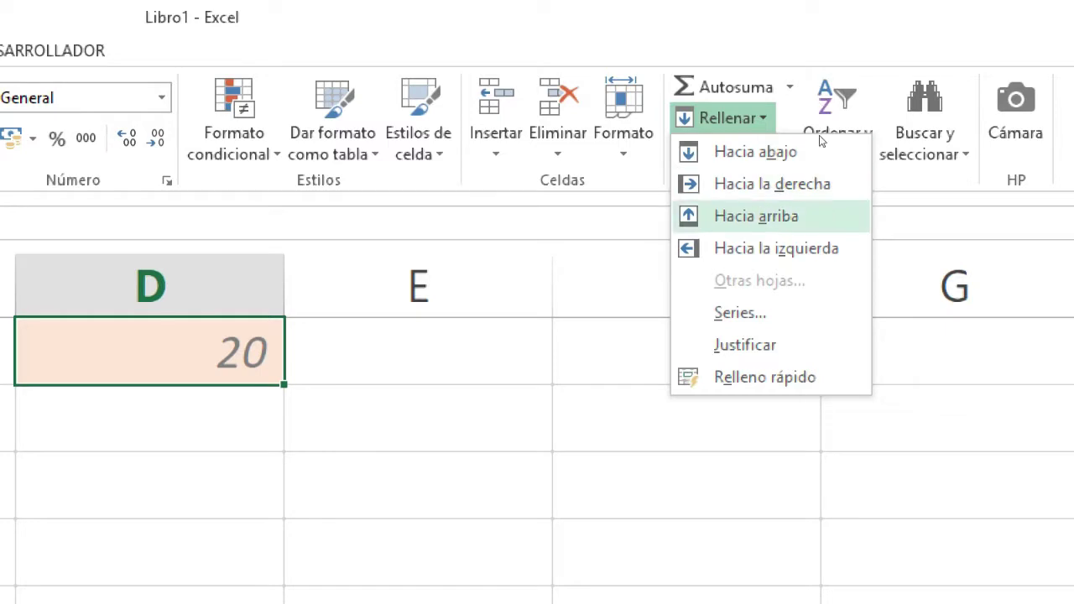
pyautogui.click(822, 25)
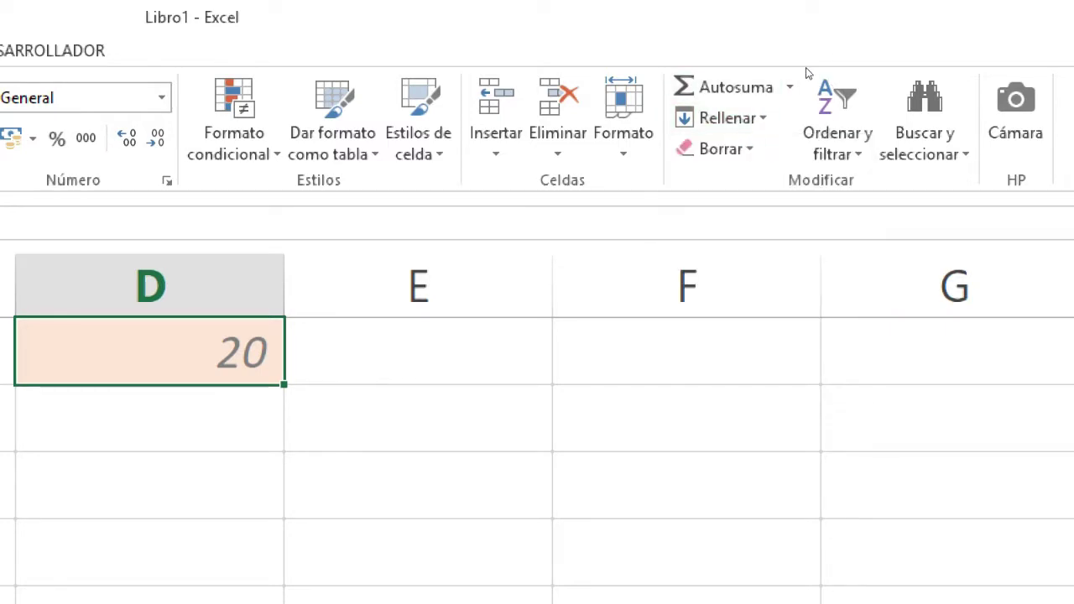
# Step: Review the Borrar options for formats, contents, comments and hyperlinks without clearing anything
pyautogui.press('Down')
pyautogui.press('Return')
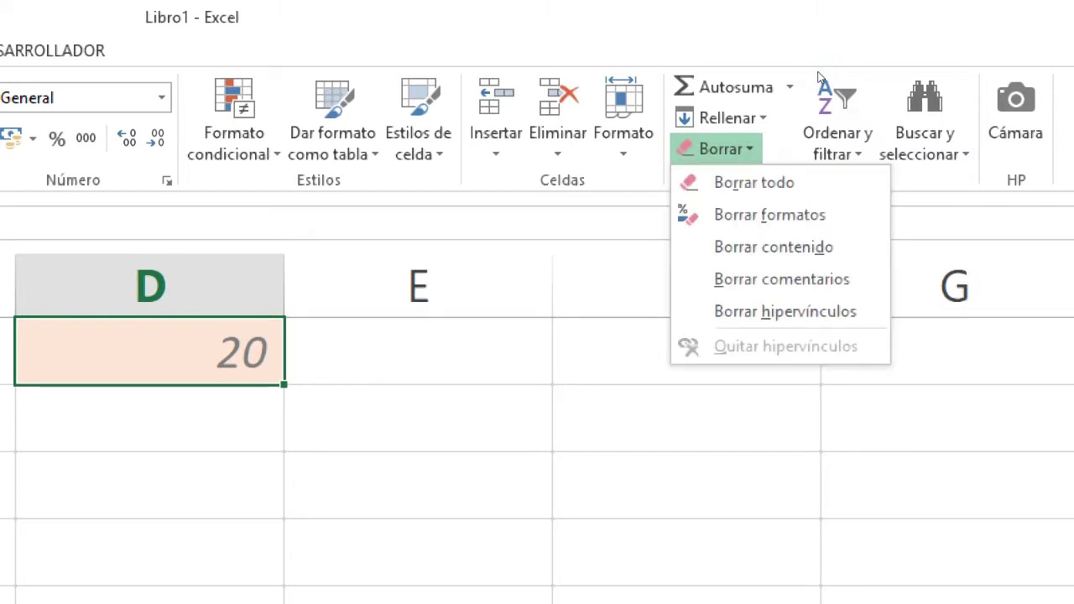
pyautogui.click(822, 24)
# Step: Select the empty cell E2 and look over its context commands, such as Insertar and Borrar contenido, without running one
pyautogui.press('Right')
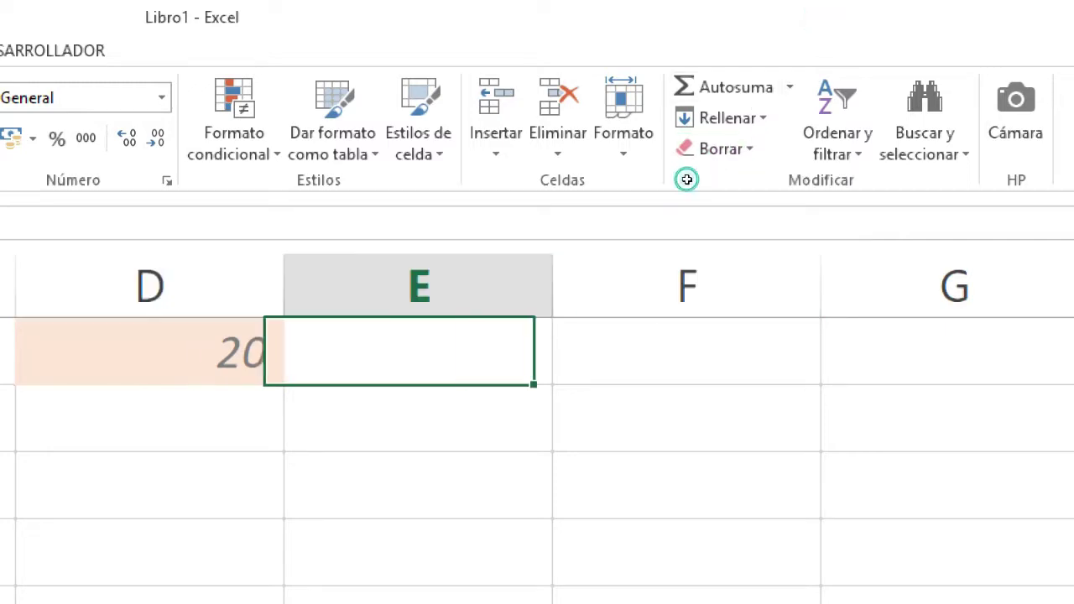
pyautogui.rightClick(686, 179)
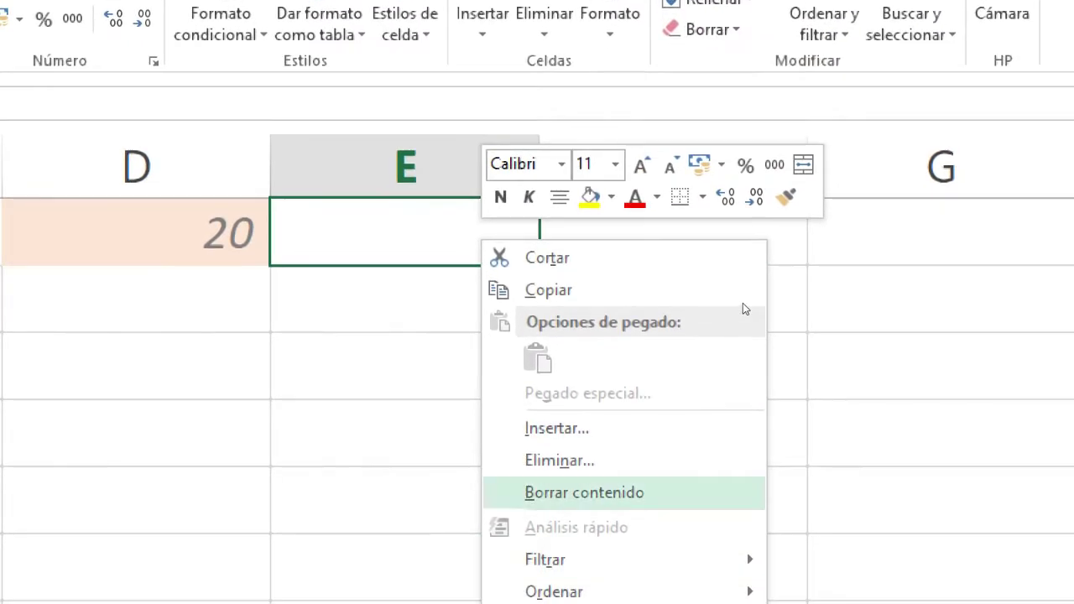
pyautogui.press('Up')
pyautogui.press('Up')
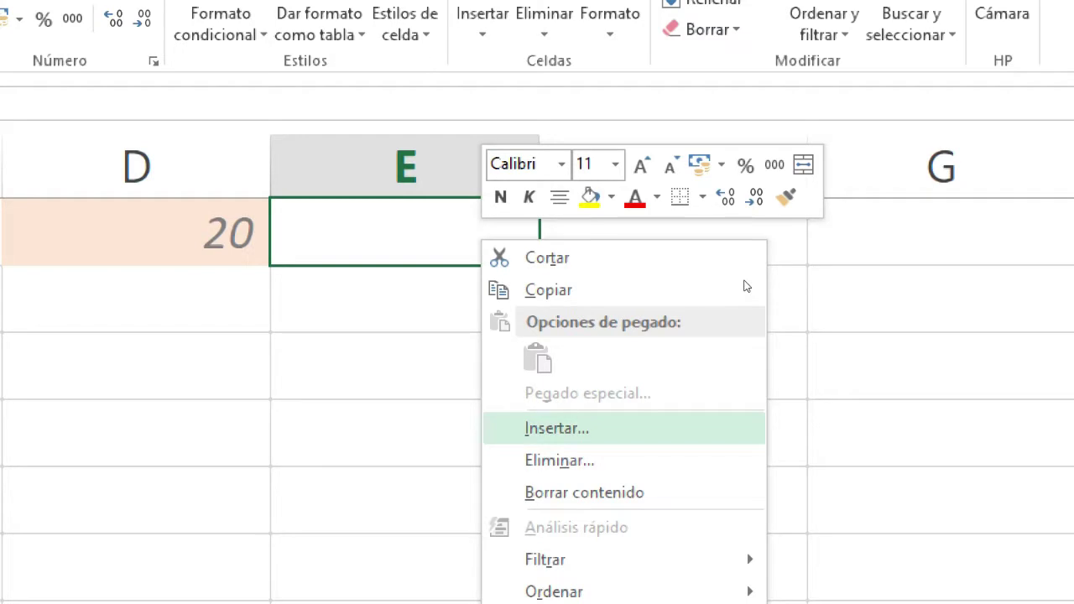
pyautogui.press('Escape')
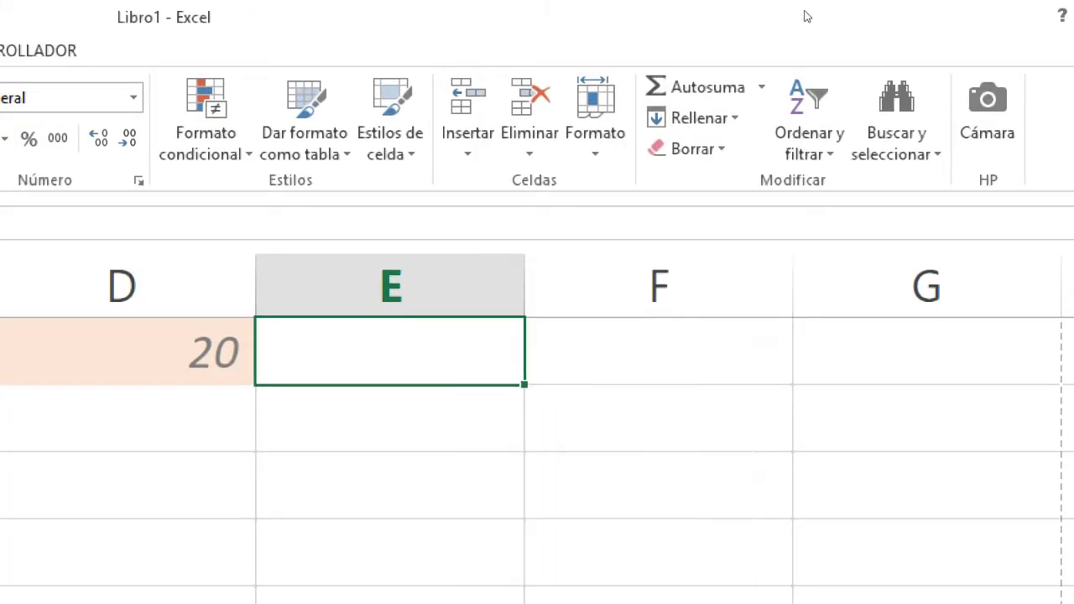
# Step: Examine the Ordenar y filtrar options, from Ordenar de A a Z to Filtro, without applying one
pyautogui.click(871, 78)
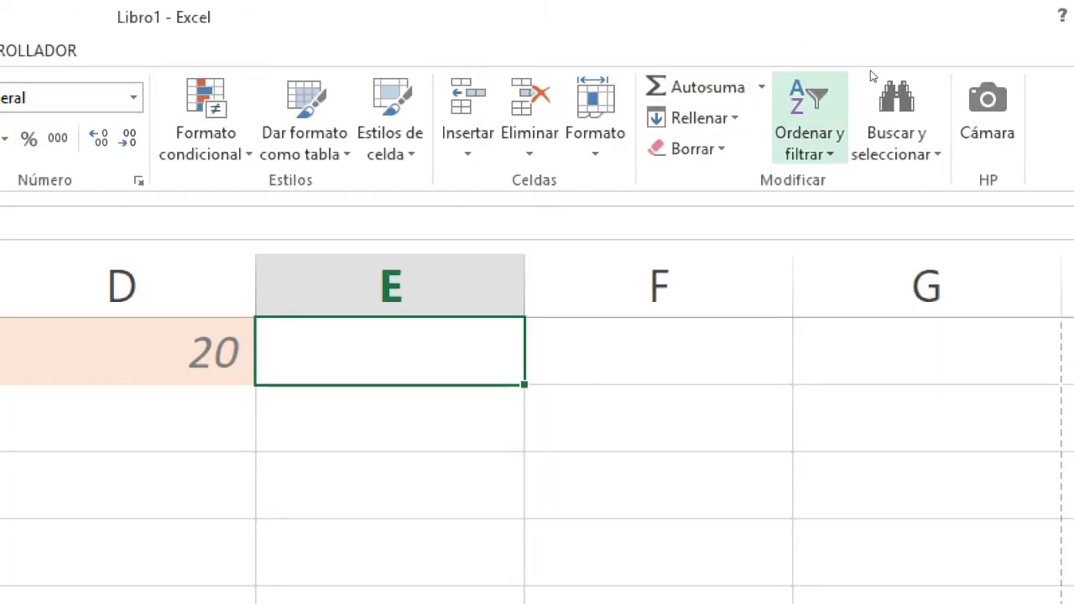
pyautogui.press('Down')
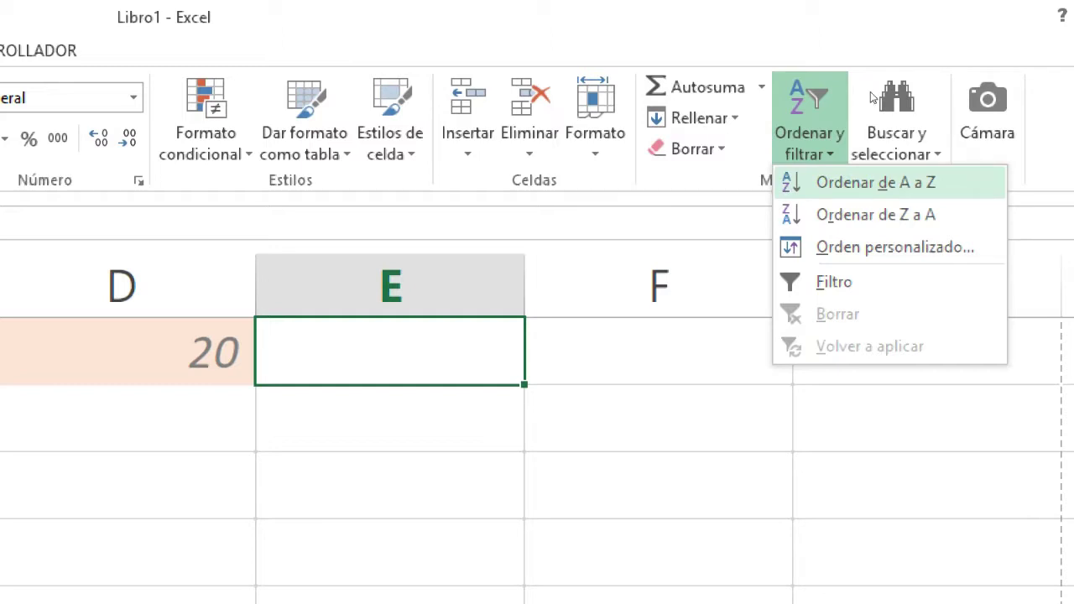
pyautogui.press('Down')
pyautogui.press('Down')
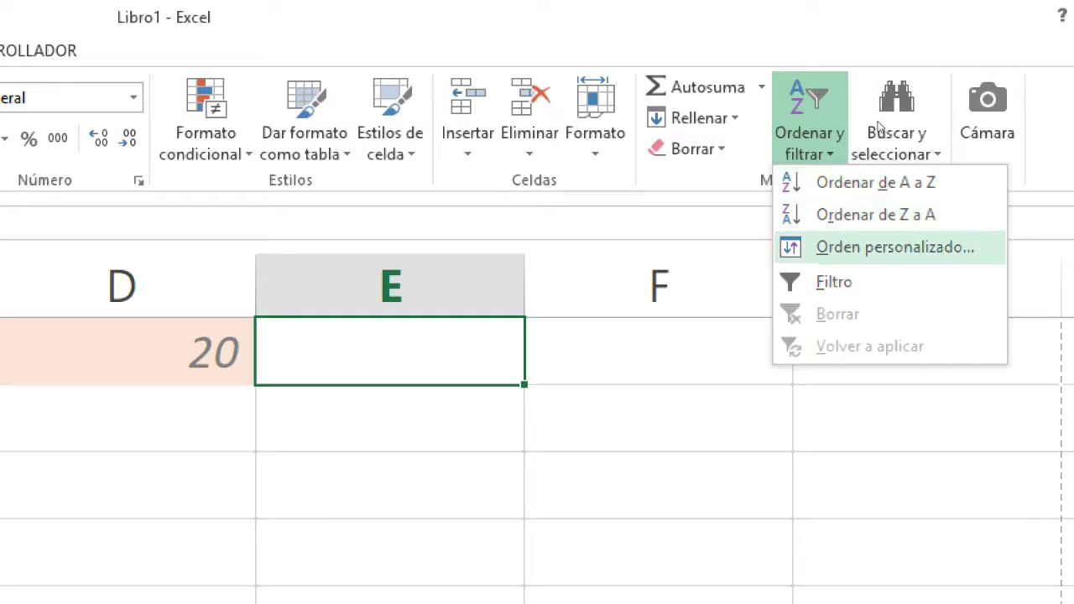
pyautogui.press('Down')
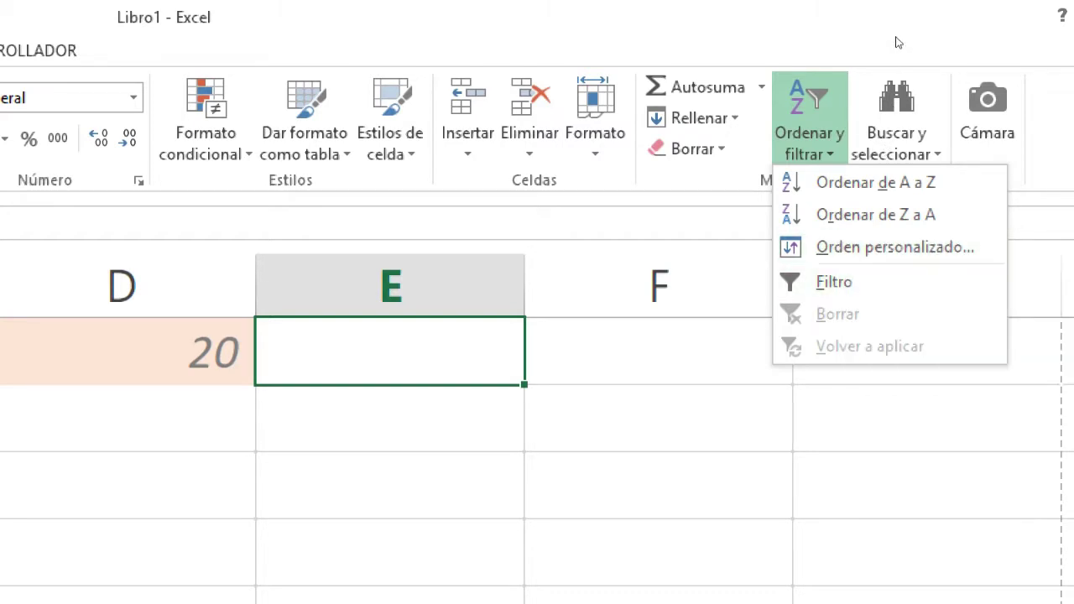
pyautogui.press('Escape')
# Step: Look through the Buscar y seleccionar commands, from Buscar to Panel de selección, without running one
pyautogui.click(911, 75)
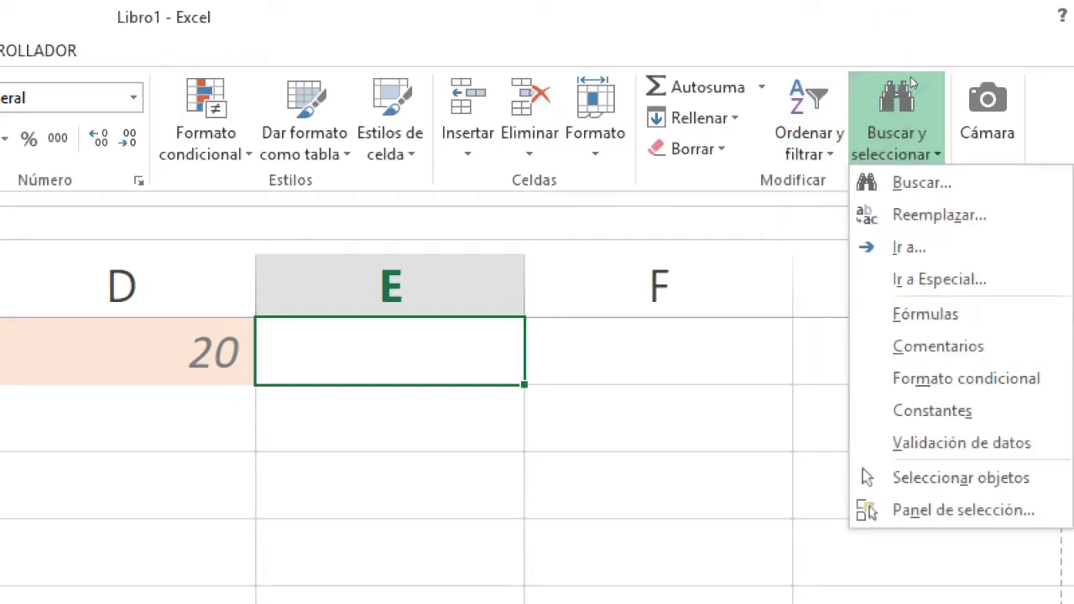
pyautogui.press('Down')
pyautogui.press('Down')
pyautogui.press('Down')
pyautogui.press('Down')
pyautogui.press('Down')
pyautogui.press('Down')
pyautogui.press('Down')
pyautogui.press('Down')
pyautogui.press('Down')
pyautogui.press('Down')
pyautogui.press('Down')
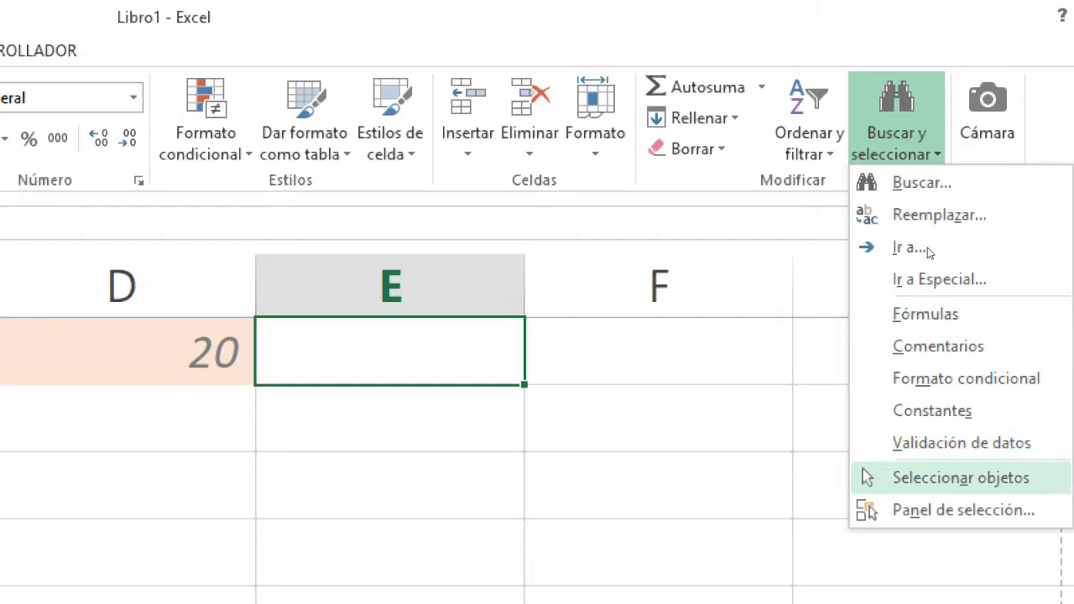
pyautogui.press('Up')
pyautogui.press('Up')
pyautogui.press('Up')
pyautogui.press('Up')
pyautogui.press('Up')
pyautogui.press('Up')
pyautogui.press('Up')
pyautogui.press('Up')
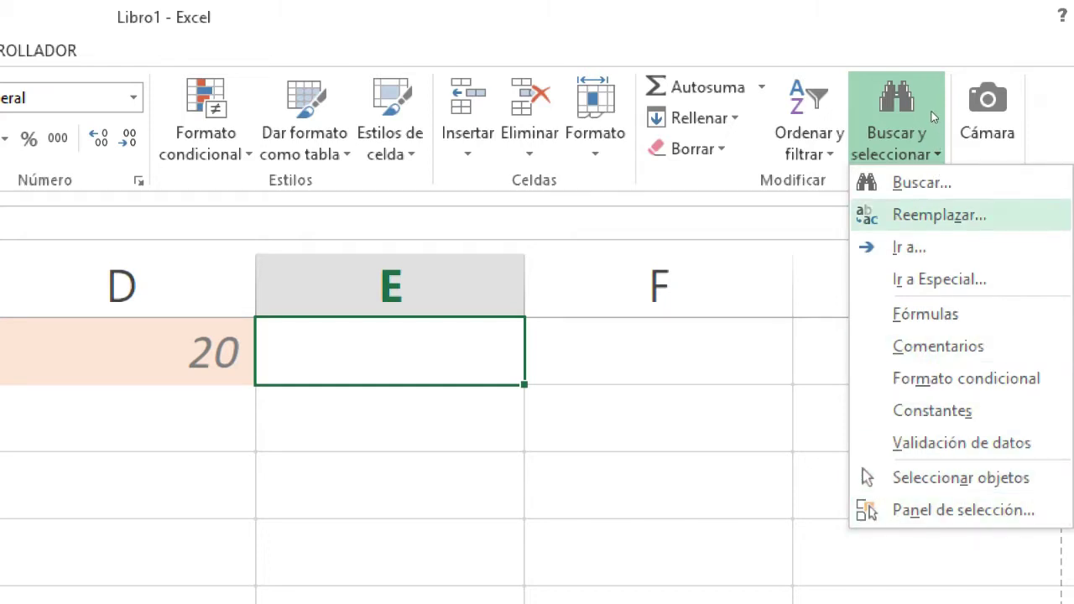
pyautogui.click(916, 16)
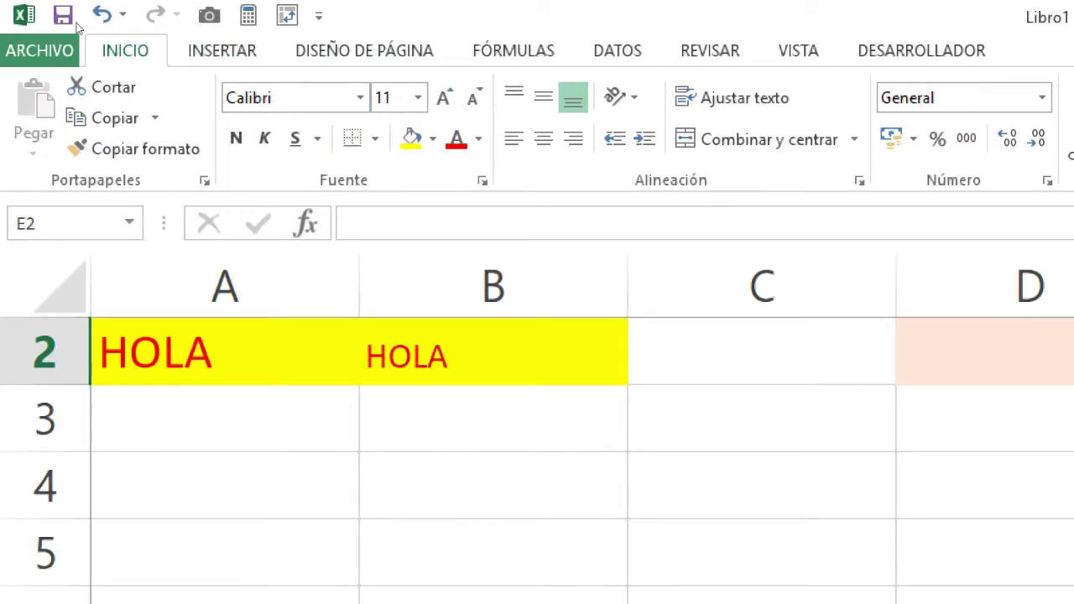
# Step: Start inserting a SmartArt graphic and browse its categories, including Lista, Proceso, Jerarquía and Matriz
pyautogui.scroll(-1, 106, 48)
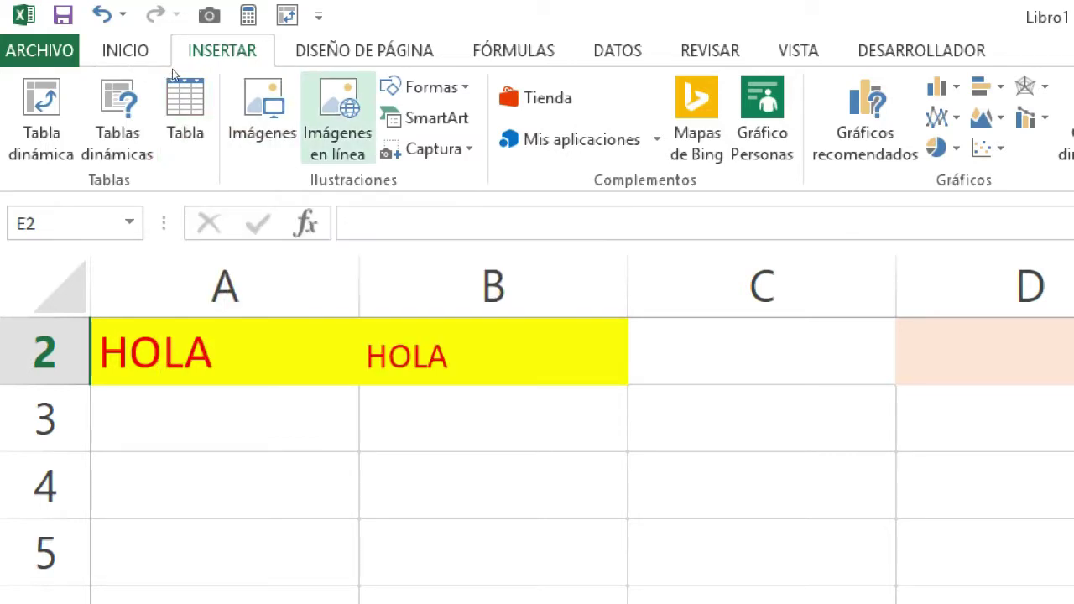
pyautogui.click(445, 117)
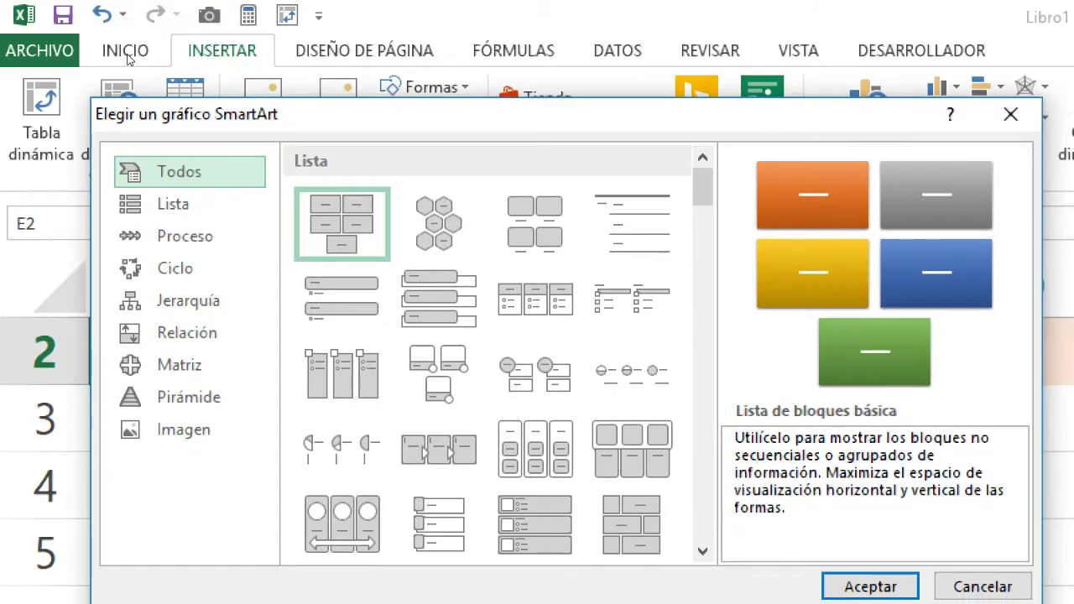
pyautogui.click(173, 204)
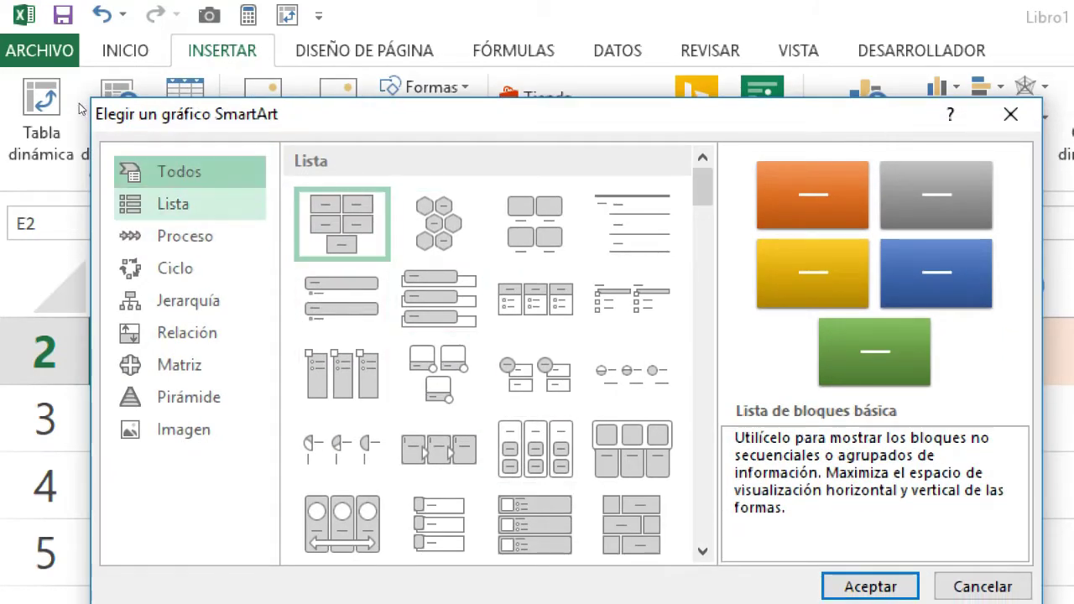
pyautogui.click(184, 236)
pyautogui.click(188, 301)
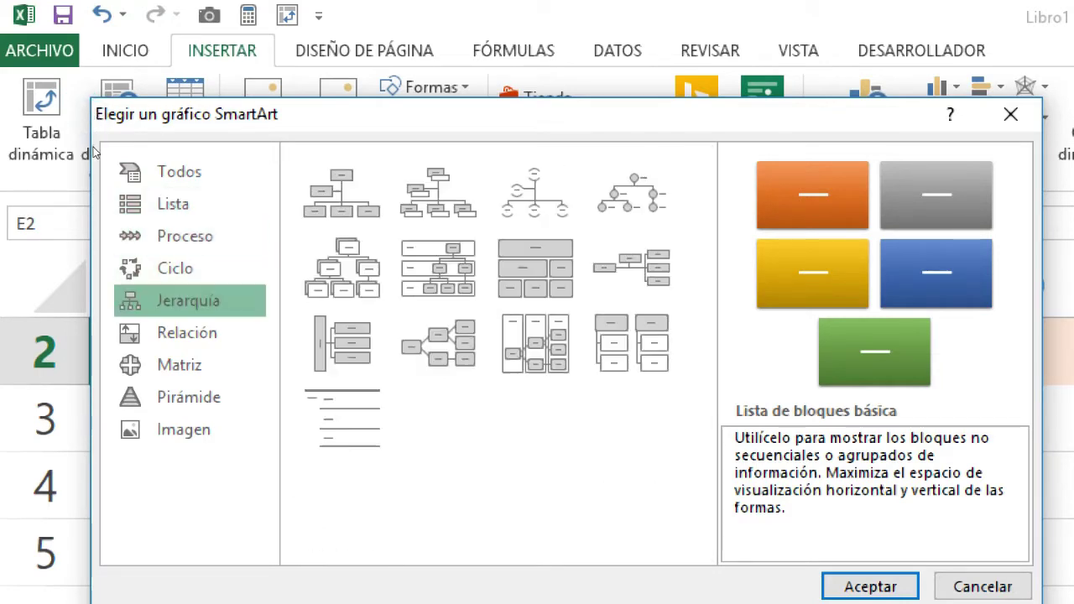
pyautogui.press('Down')
pyautogui.press('Down')
pyautogui.press('Down')
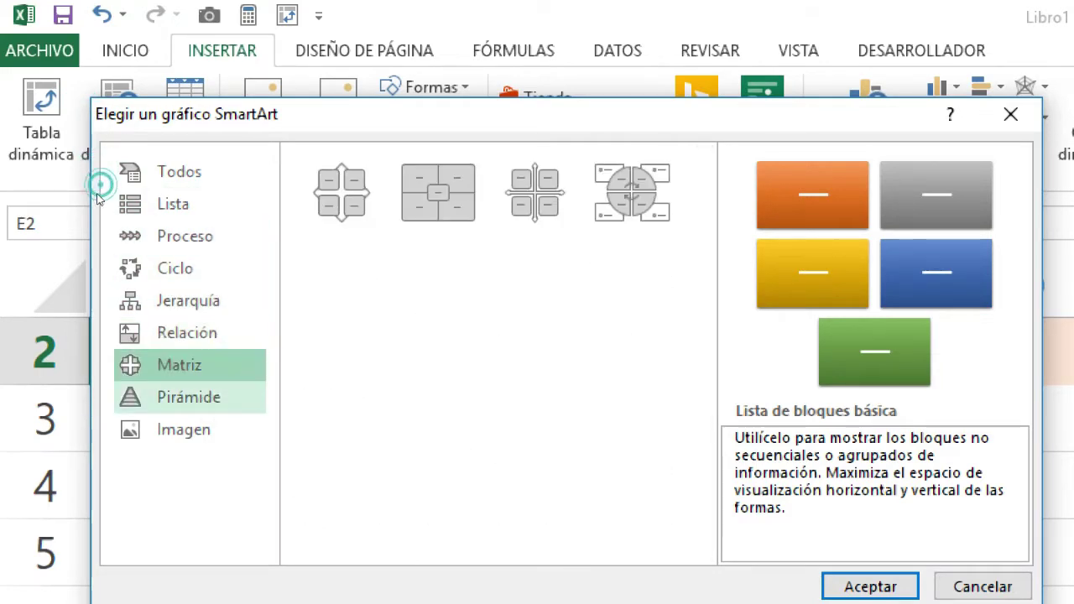
# Step: Preview the Lista layouts Lista de títulos de imágenes and Lista de viñetas horizontal without inserting a SmartArt graphic
pyautogui.click(104, 204)
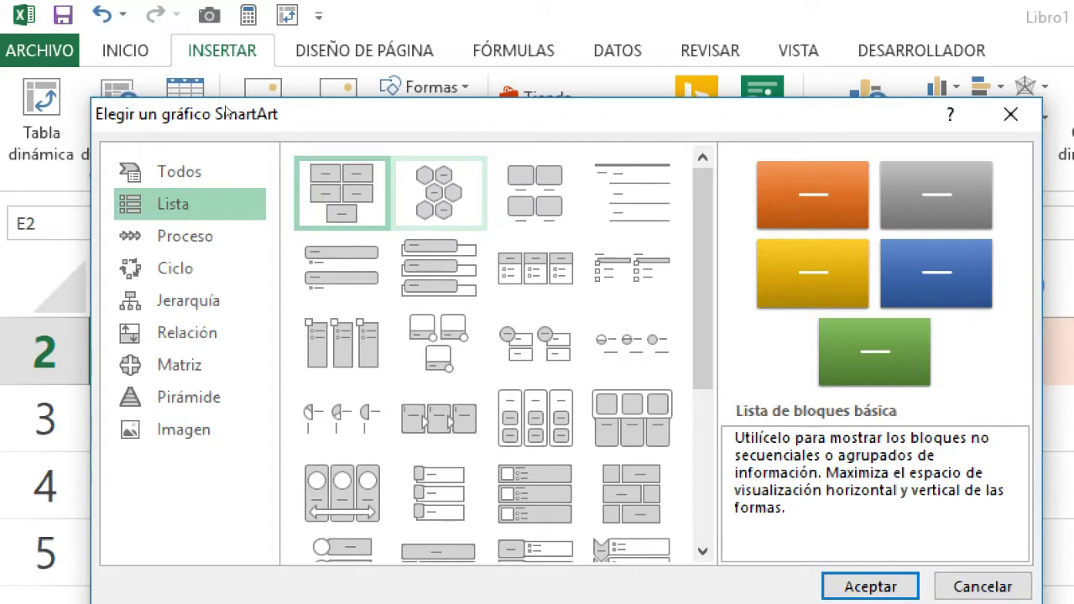
pyautogui.press('Right')
pyautogui.press('Right')
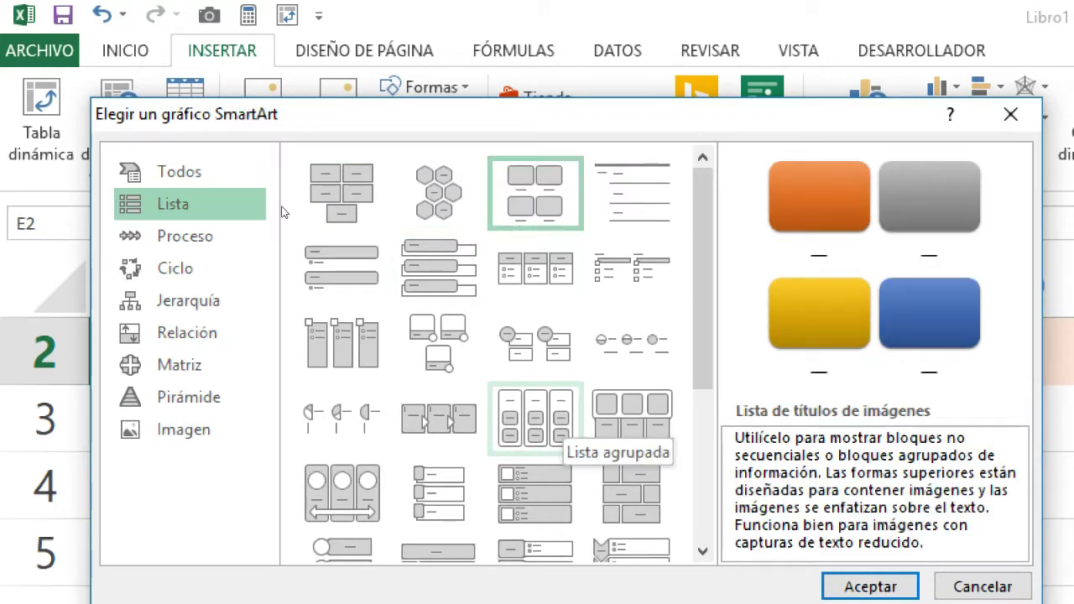
pyautogui.press('Down')
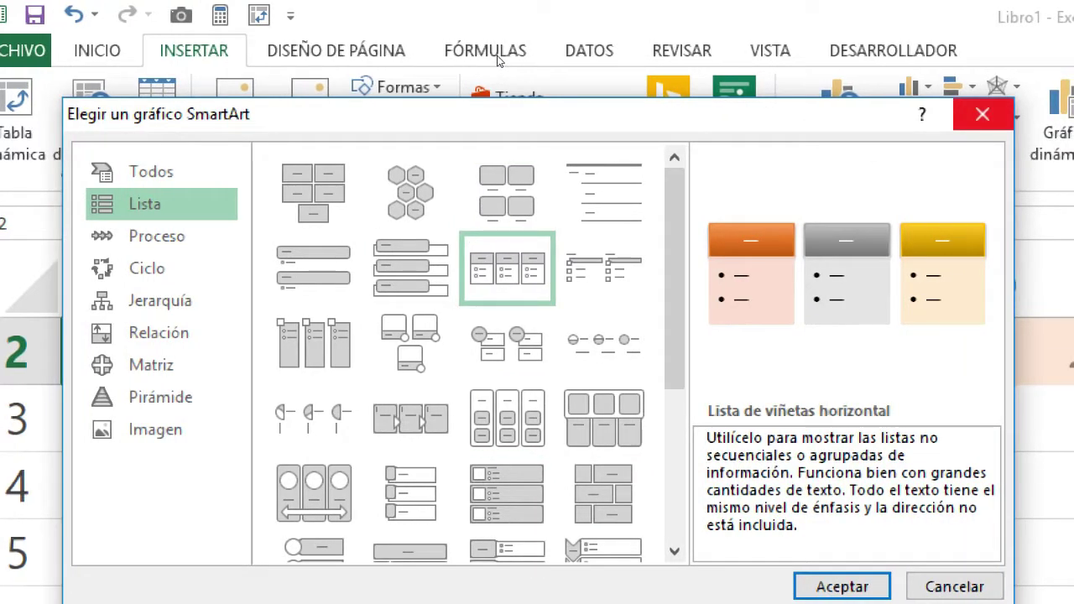
pyautogui.press('Escape')
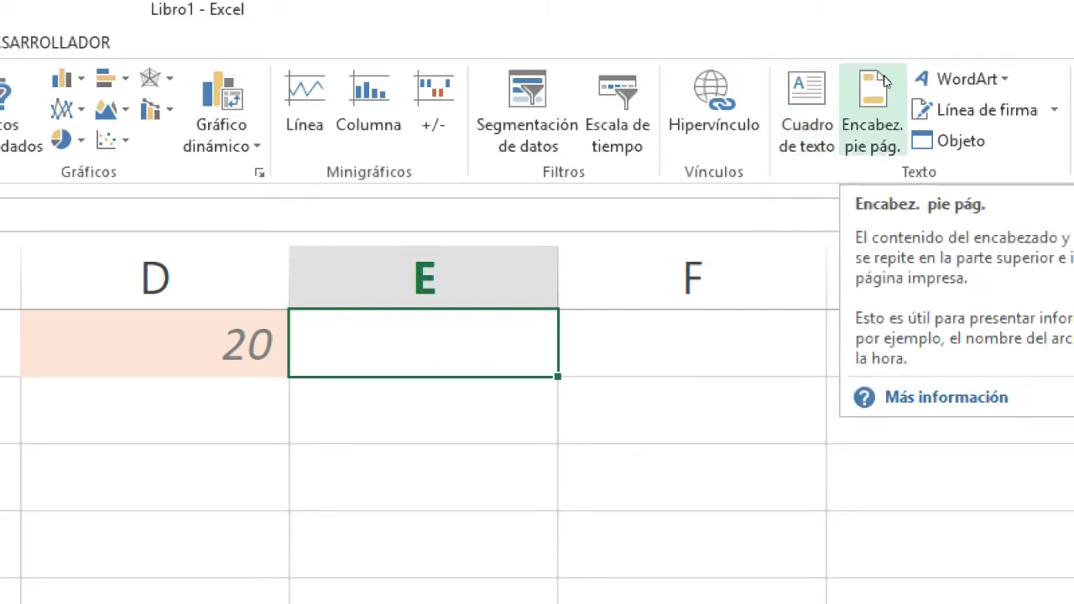
# Step: Look through the WordArt styles and the predefined Ecuación formulas, from Área del círculo to Expansión Taylor, without inserting any
pyautogui.click(939, 50)
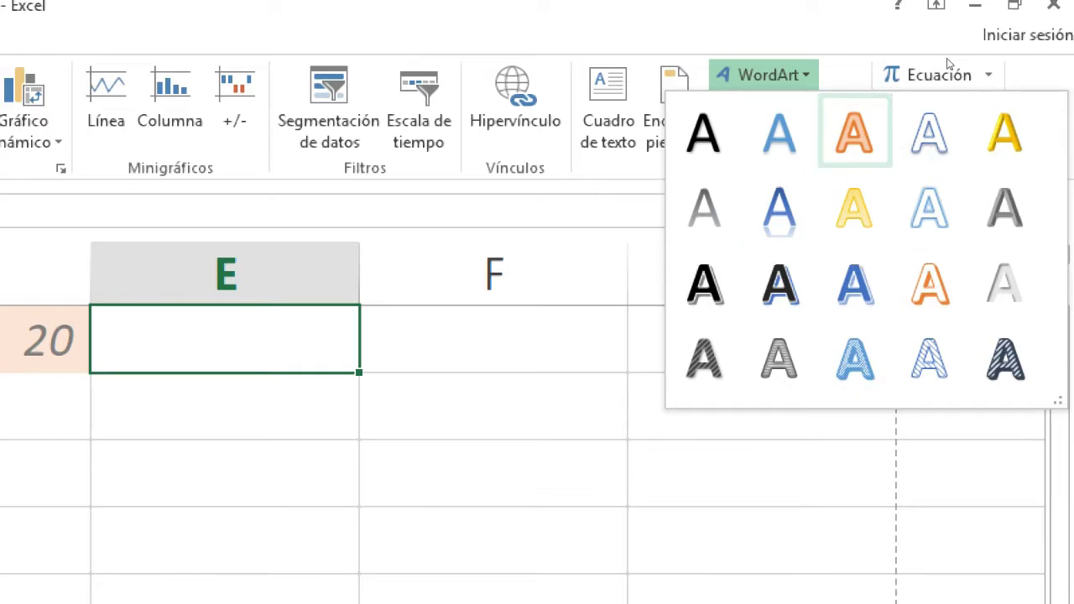
pyautogui.click(926, 34)
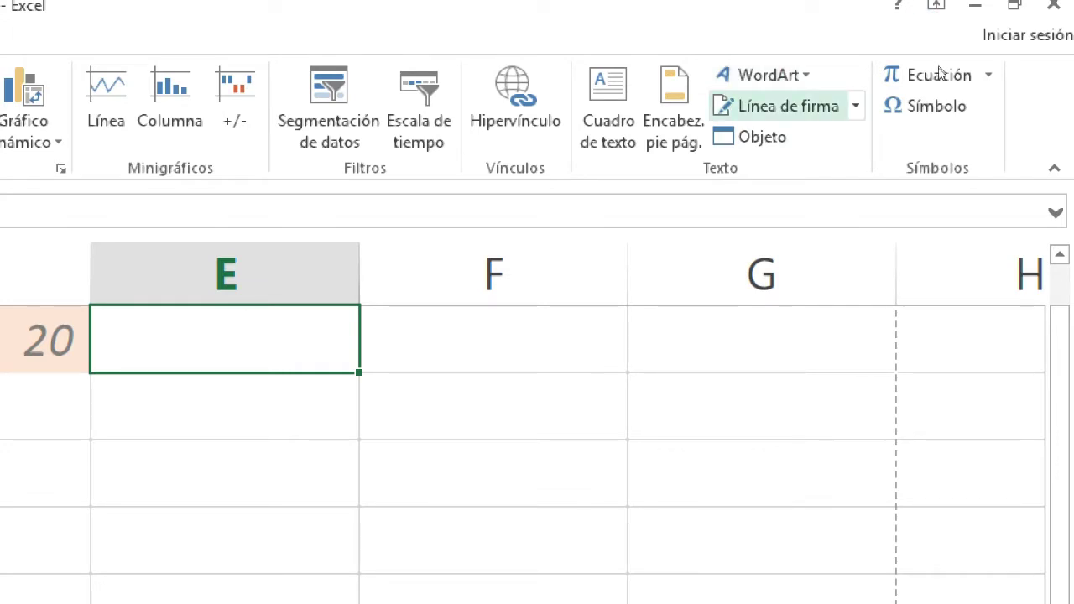
pyautogui.click(988, 74)
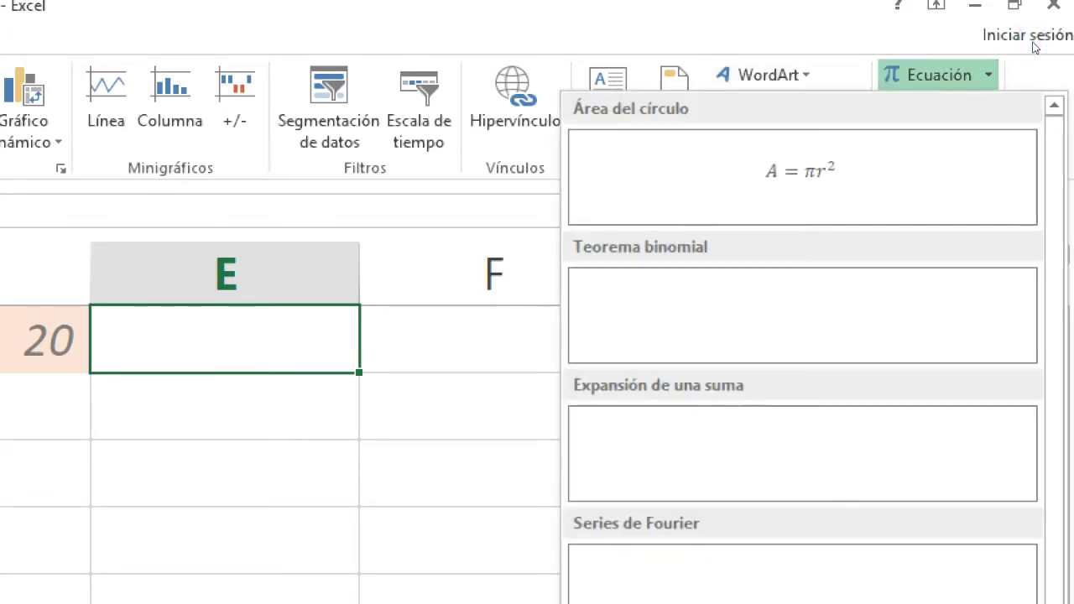
pyautogui.scroll(-3, 1001, 238)
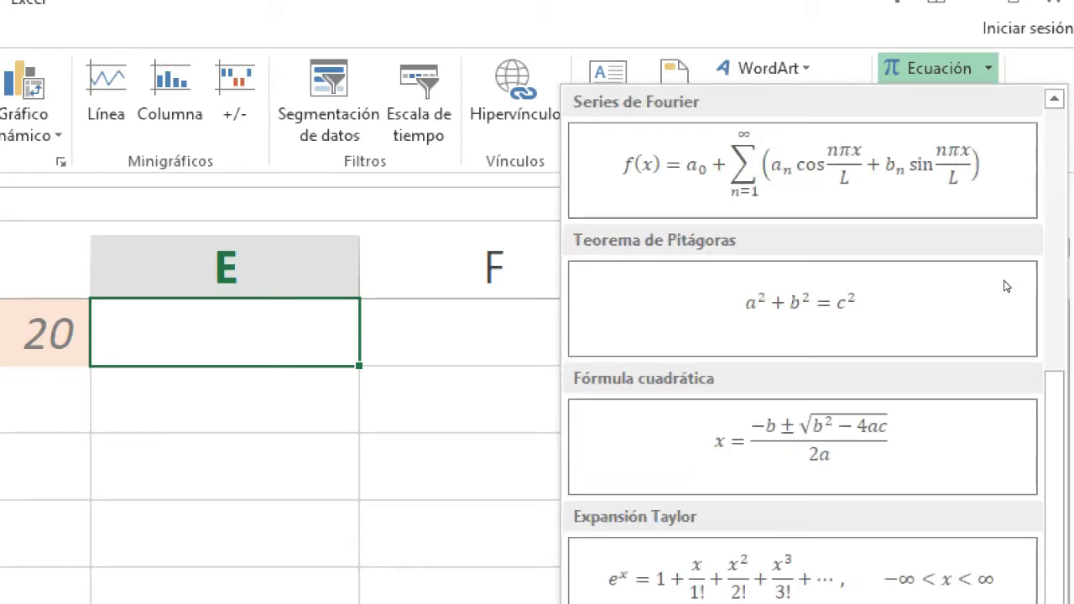
pyautogui.scroll(3, 991, 233)
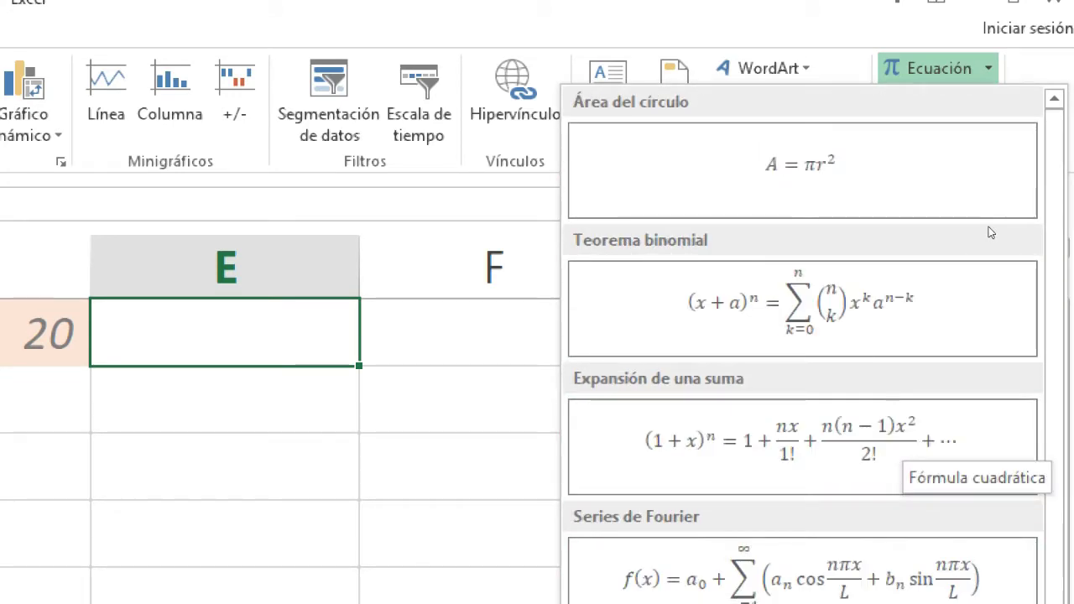
pyautogui.click(981, 27)
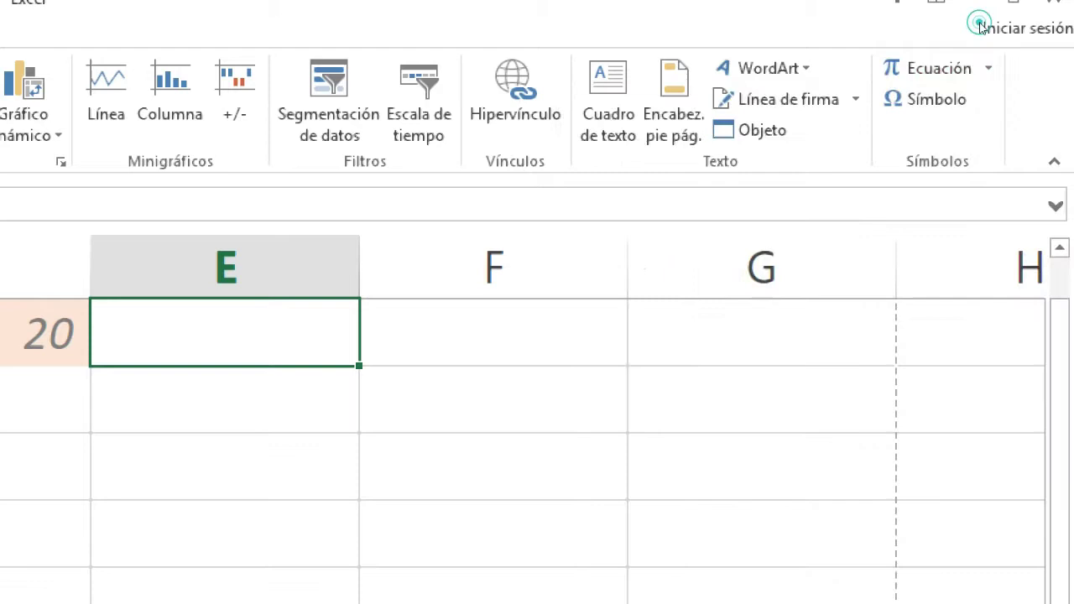
pyautogui.click(1030, 45)
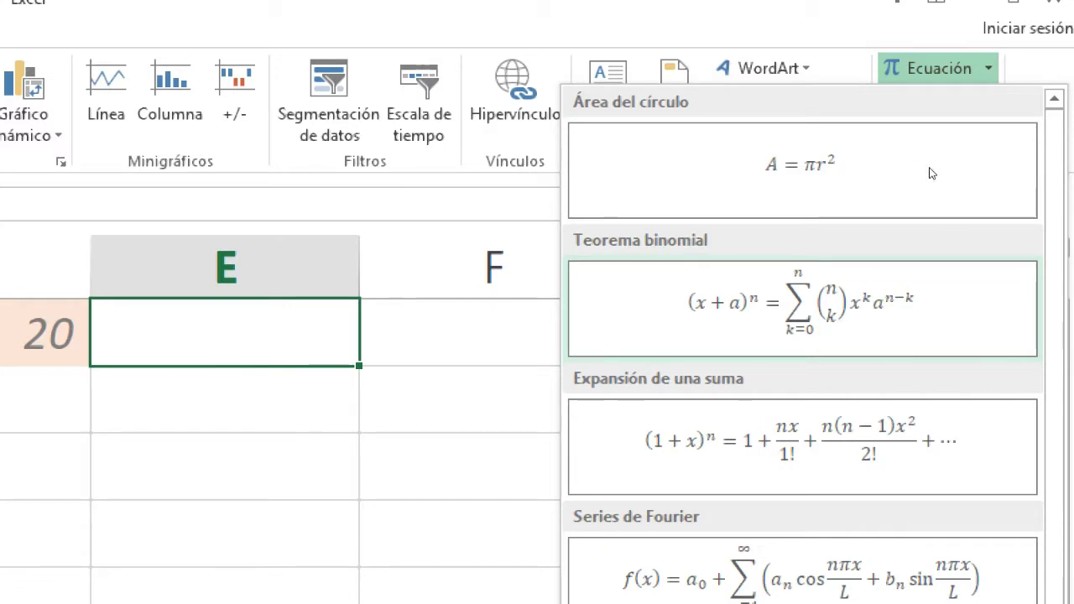
pyautogui.click(966, 25)
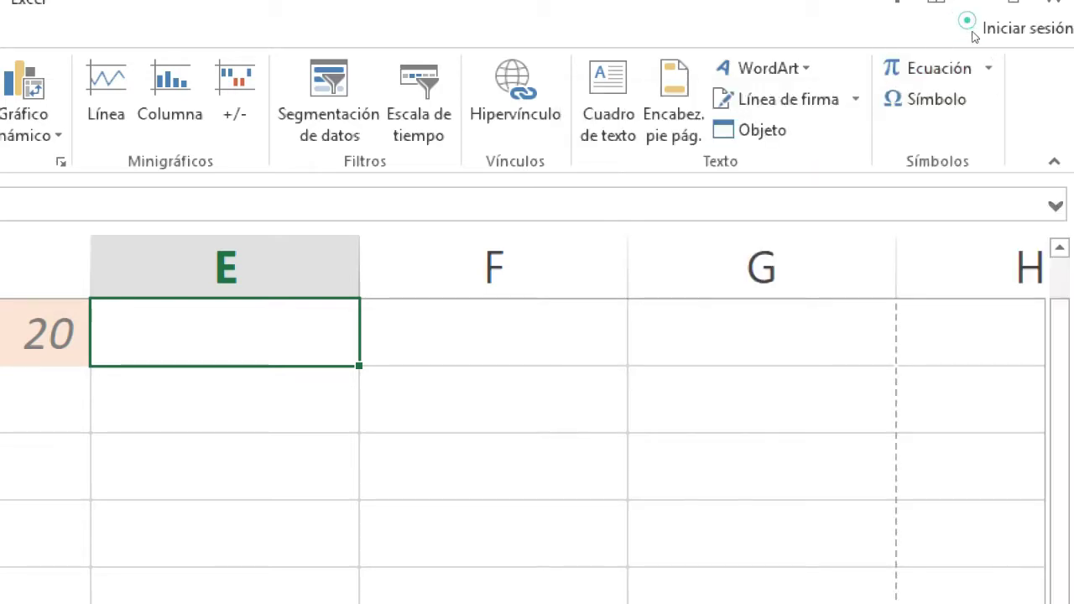
# Step: Browse the symbol grid and insert the euro sign twice in cell E2
pyautogui.click(928, 99)
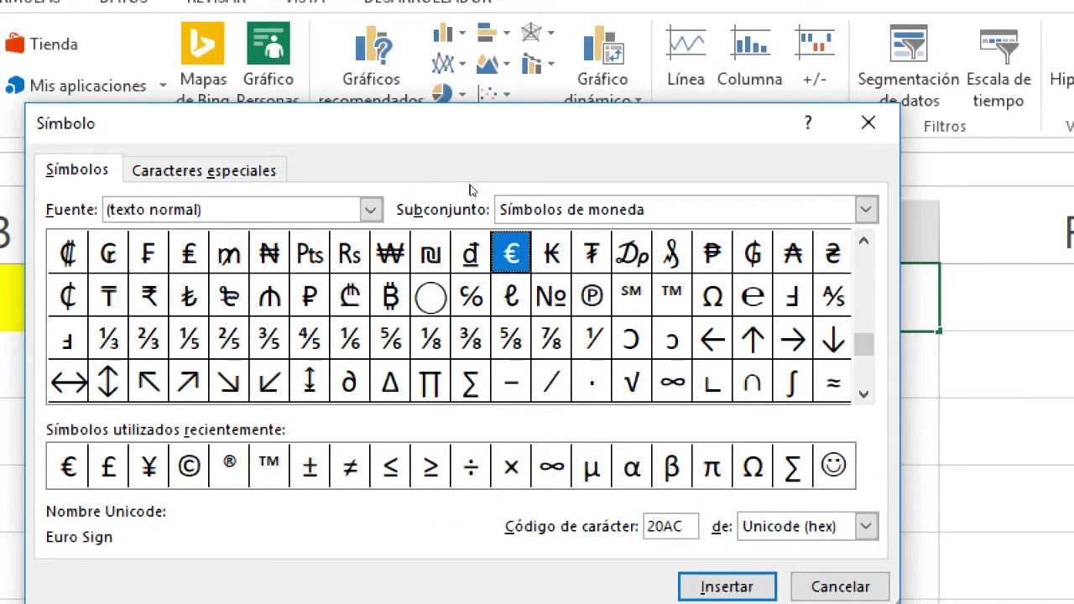
pyautogui.press('Down')
pyautogui.press('Down')
pyautogui.press('Left')
pyautogui.press('Left')
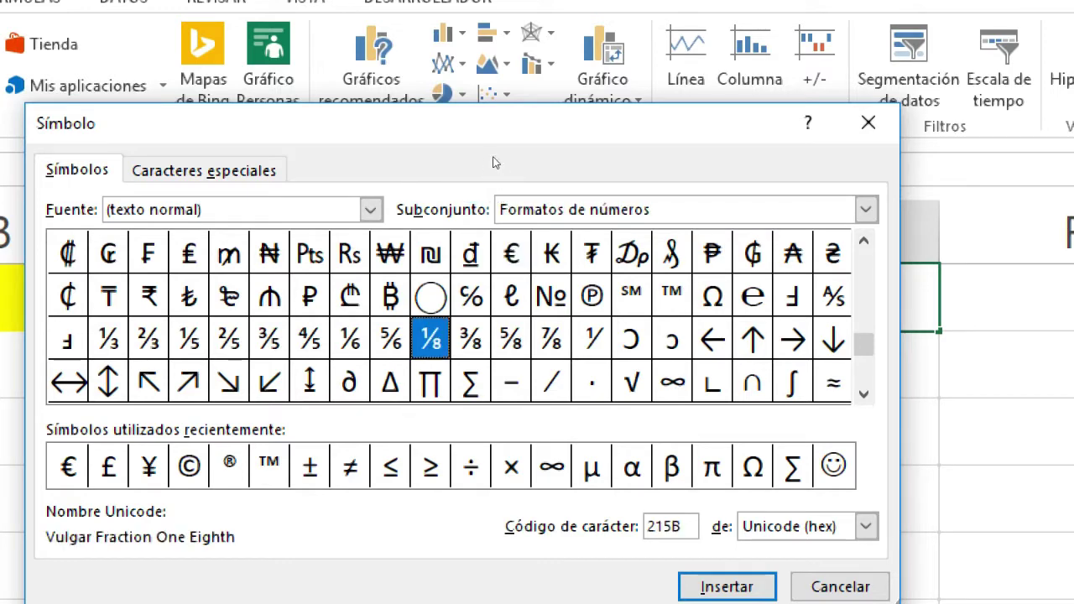
pyautogui.press('Up')
pyautogui.press('Up')
pyautogui.press('Right')
pyautogui.press('Right')
pyautogui.press('Return')
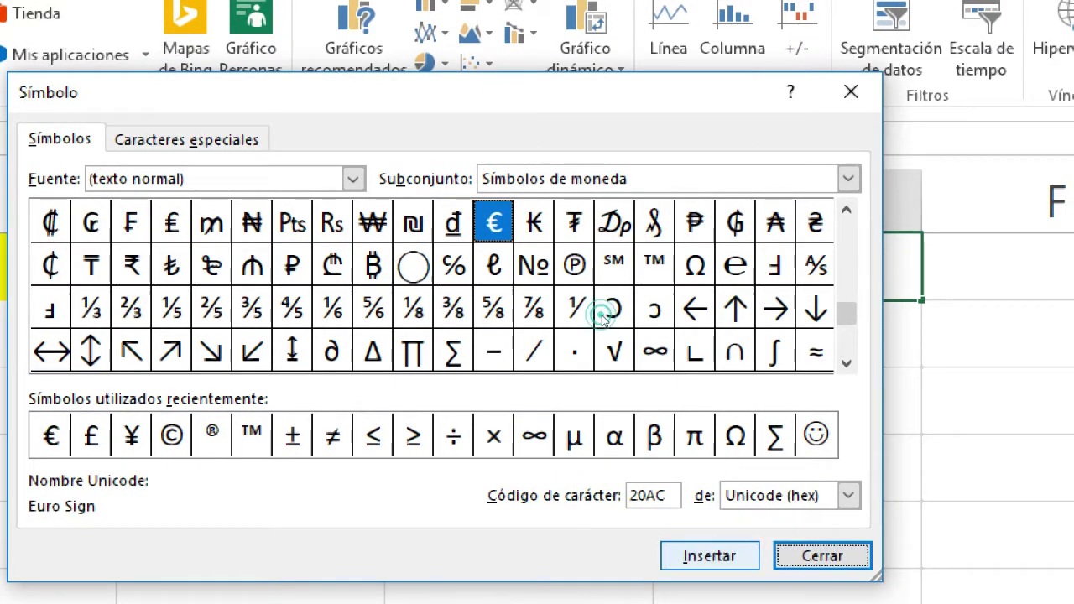
pyautogui.click(627, 327)
pyautogui.press('Escape')
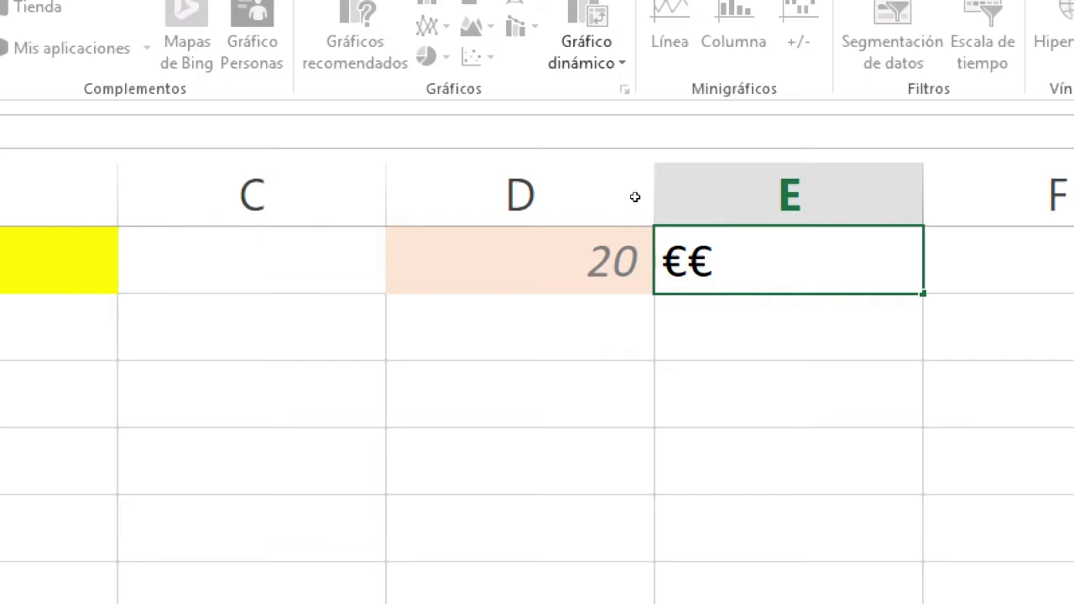
# Step: Delete both euro signs from cell E2 and move to cell E3
pyautogui.press('BackSpace')
pyautogui.press('BackSpace')
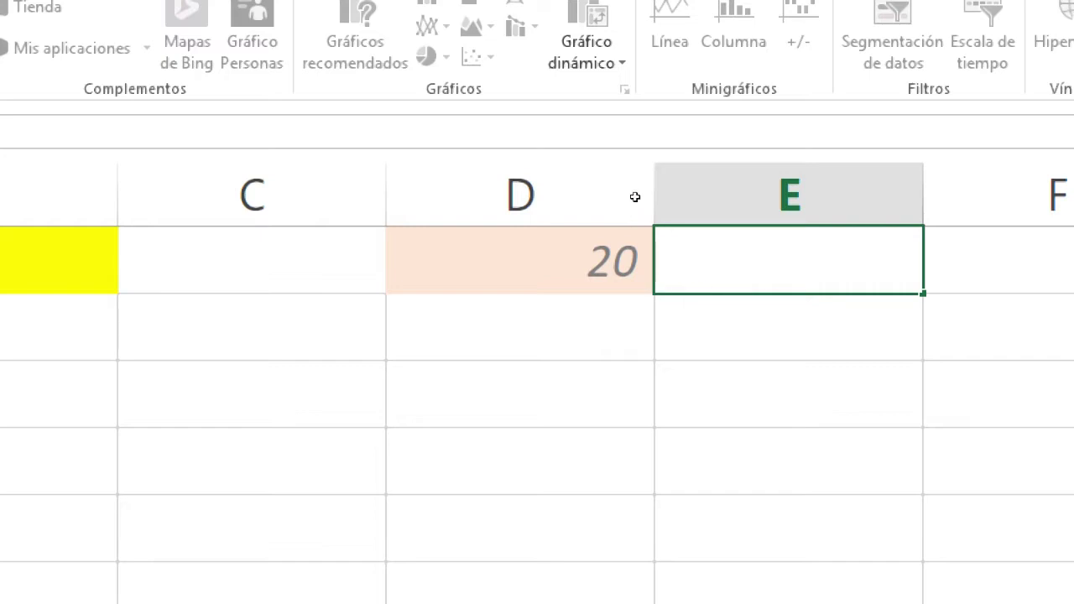
pyautogui.press('Return')
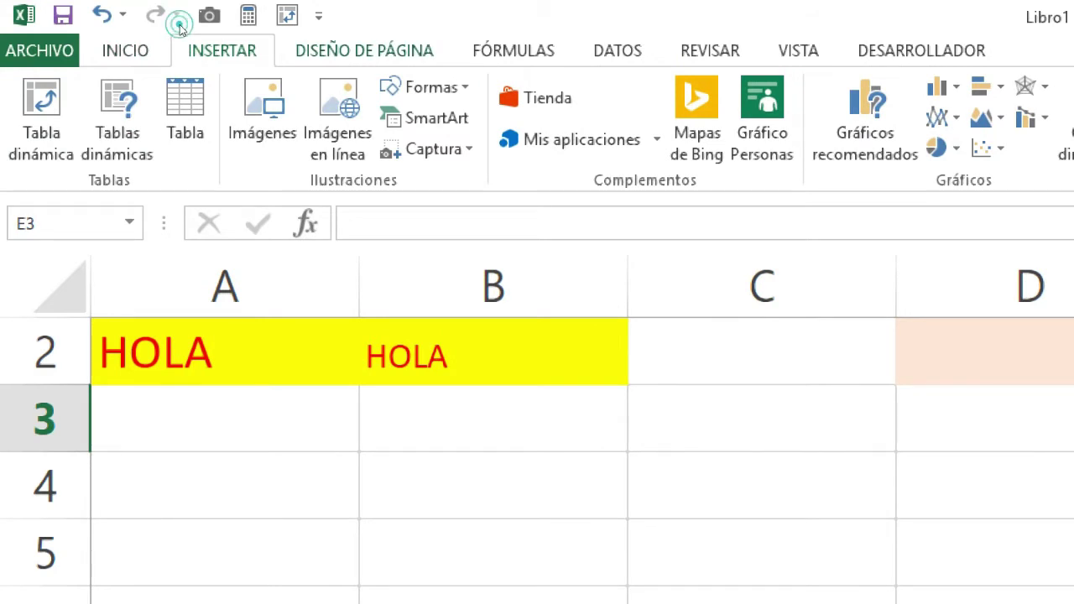
# Step: Review the page design options for Temas, Colores, Fuentes and Efectos without applying any
pyautogui.click(361, 50)
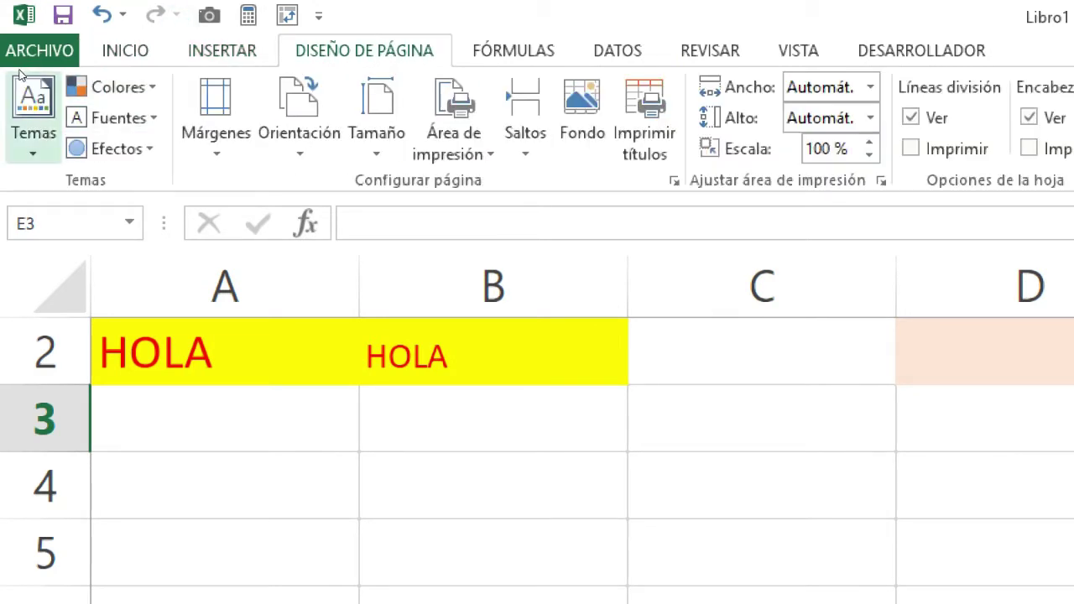
pyautogui.click(22, 99)
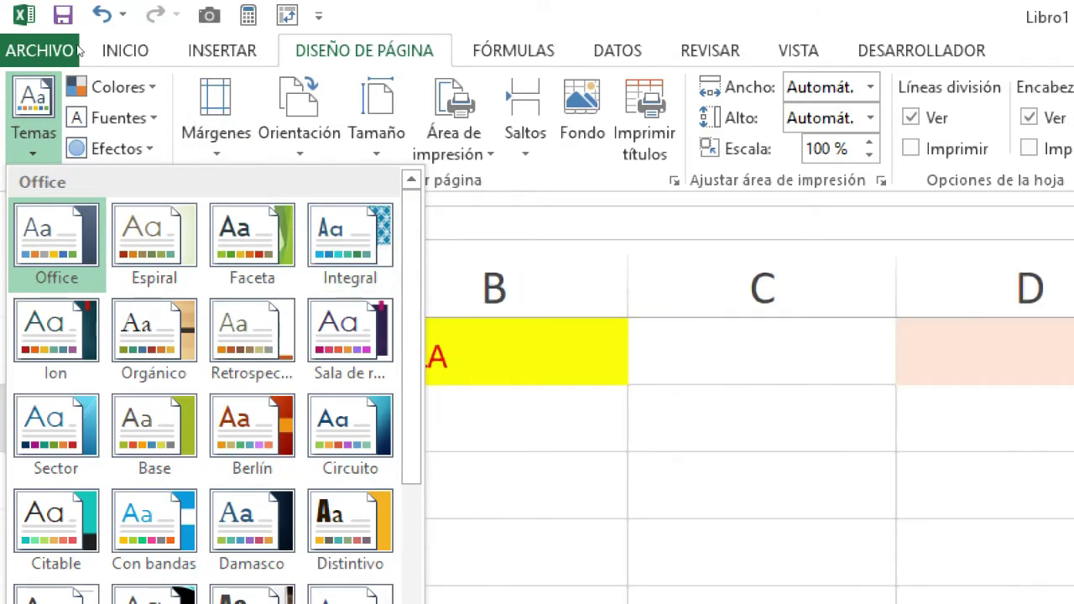
pyautogui.click(80, 84)
pyautogui.click(80, 84)
pyautogui.click(75, 65)
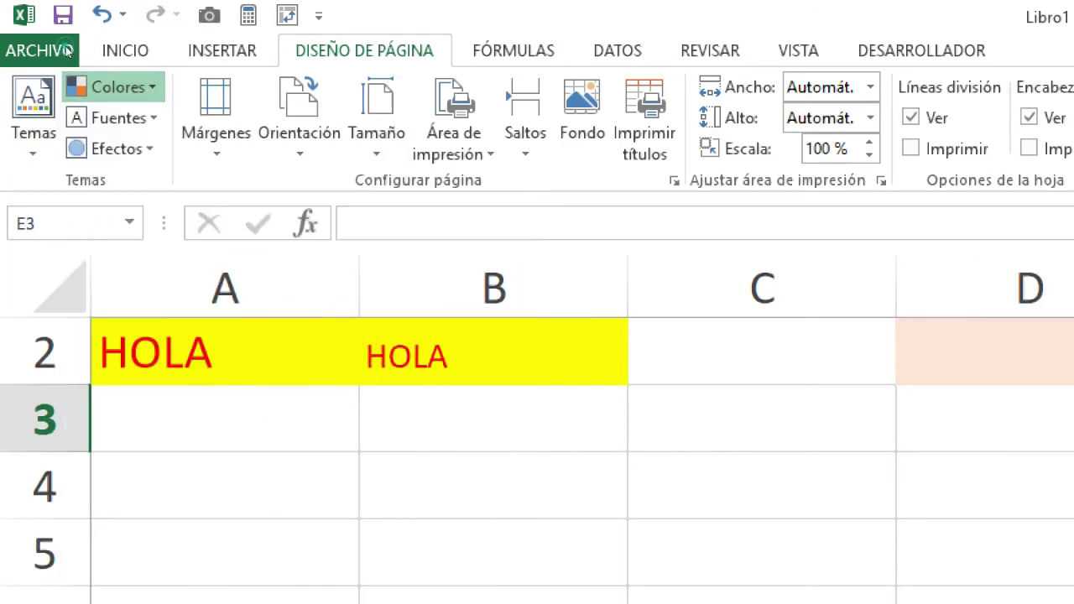
pyautogui.click(73, 63)
pyautogui.click(73, 64)
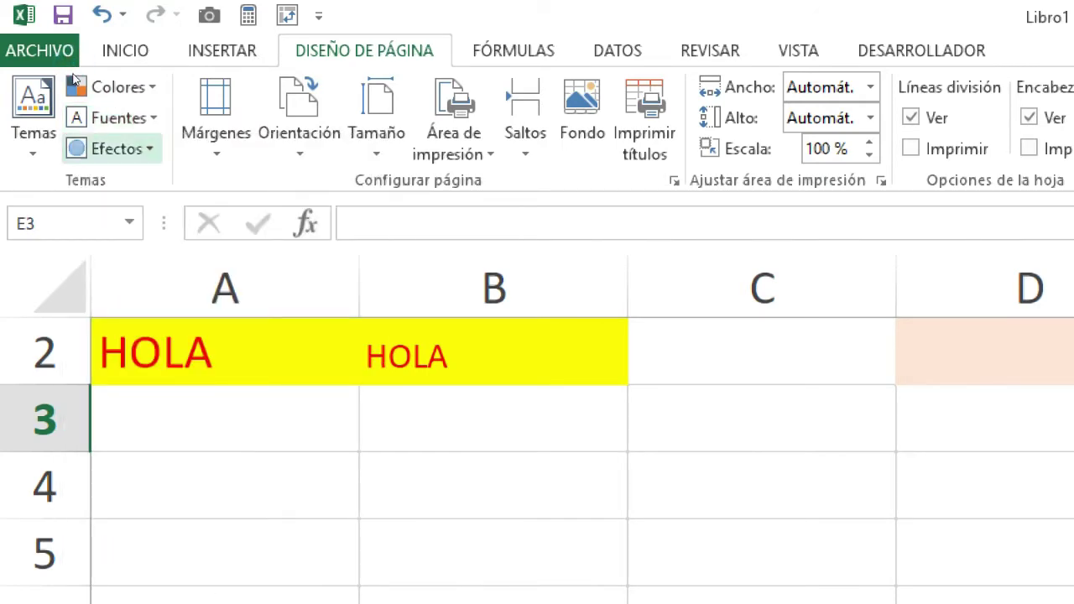
pyautogui.click(73, 76)
pyautogui.click(73, 77)
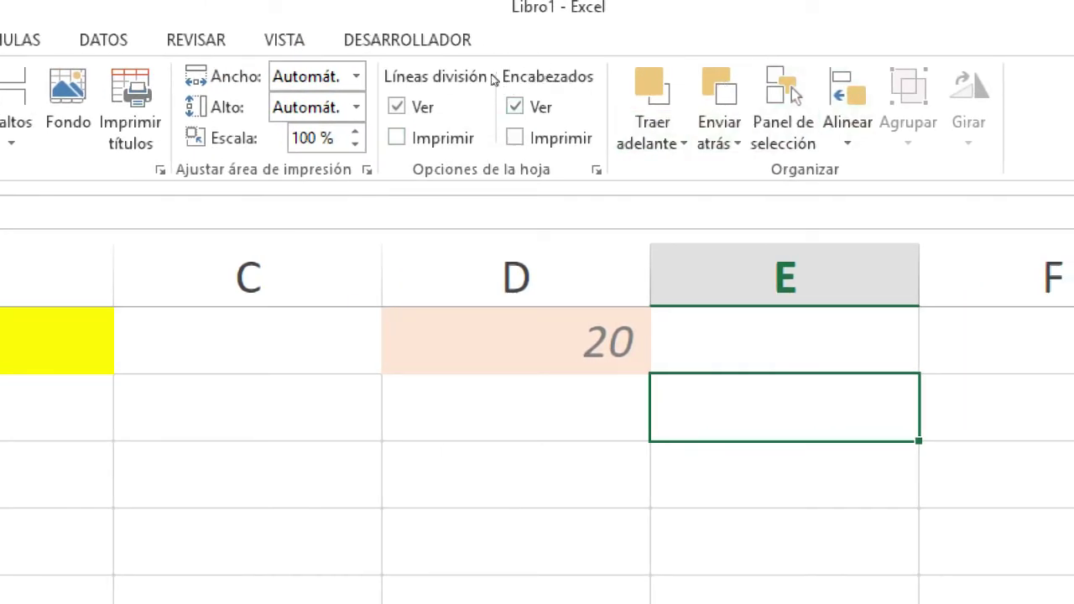
# Step: Toggle the display of the gridlines and of the headings off and back on
pyautogui.click(396, 107)
pyautogui.click(396, 106)
pyautogui.click(515, 107)
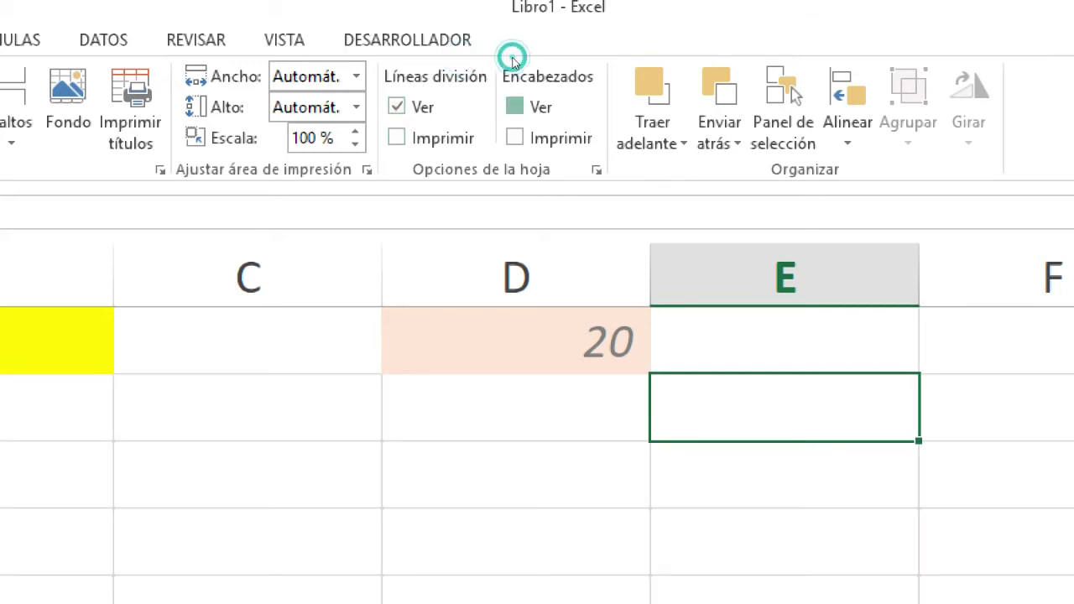
pyautogui.click(514, 107)
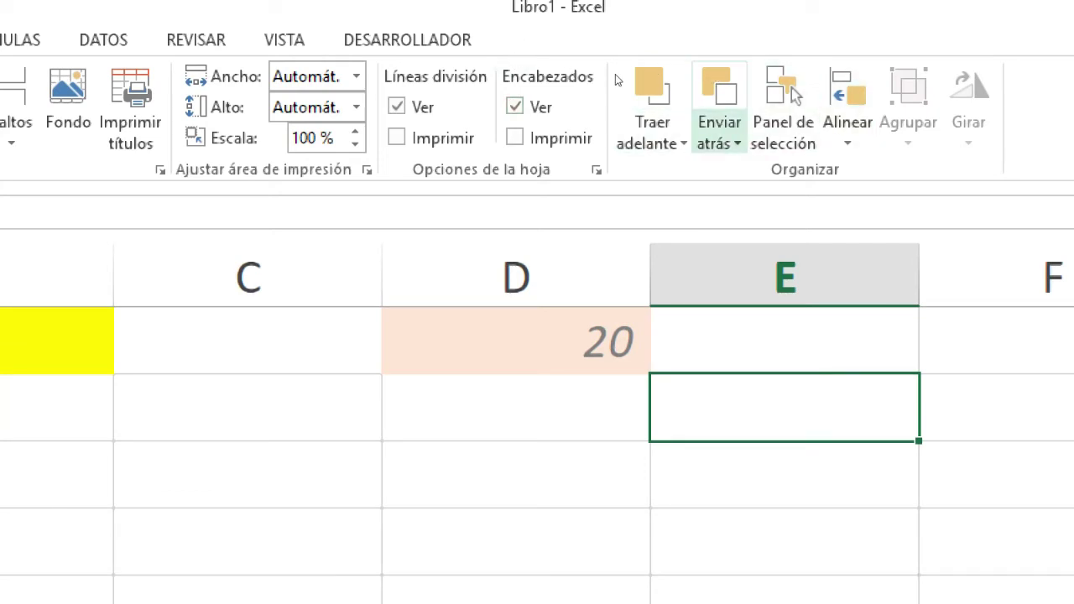
# Step: Examine the Enviar atrás and Alinear options for arranging objects without applying one
pyautogui.click(719, 134)
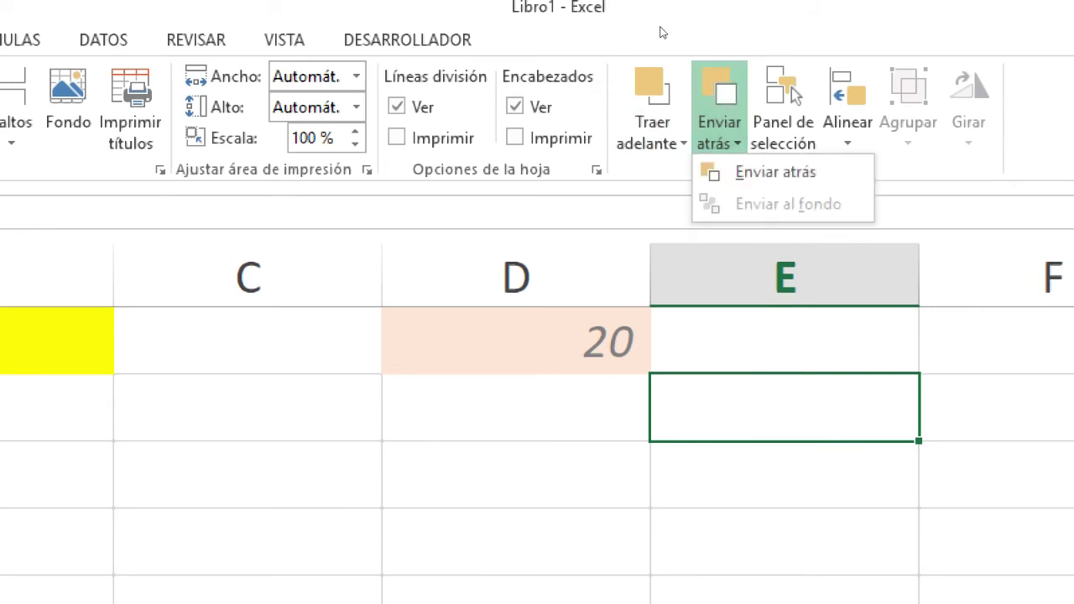
pyautogui.press('Escape')
pyautogui.click(848, 117)
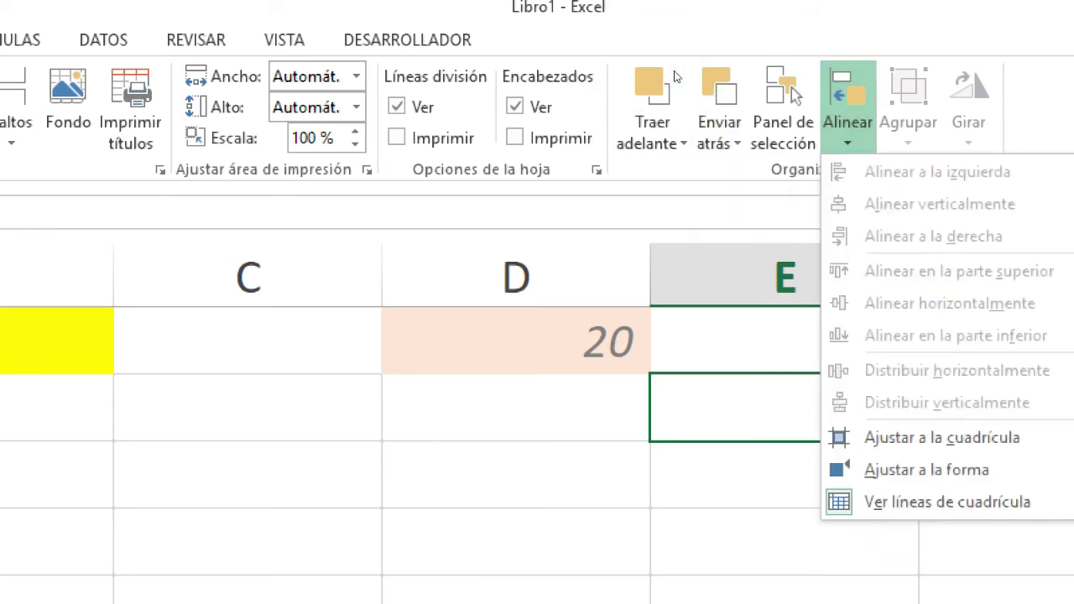
pyautogui.press('Escape')
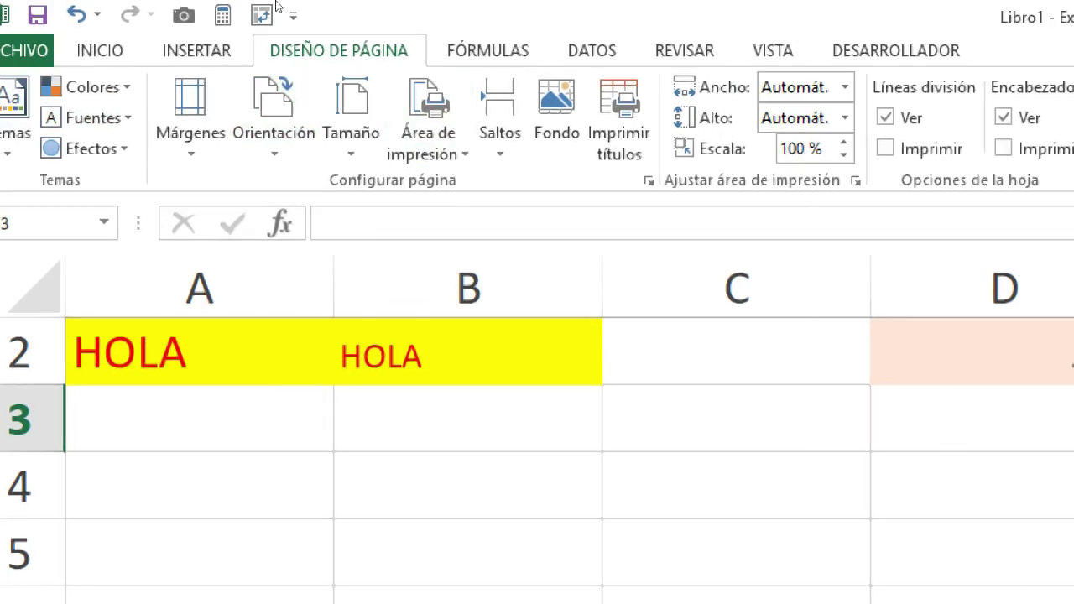
# Step: Look over the FÓRMULAS commands in the function library and defined names groups
pyautogui.scroll(-1, 260, 25)
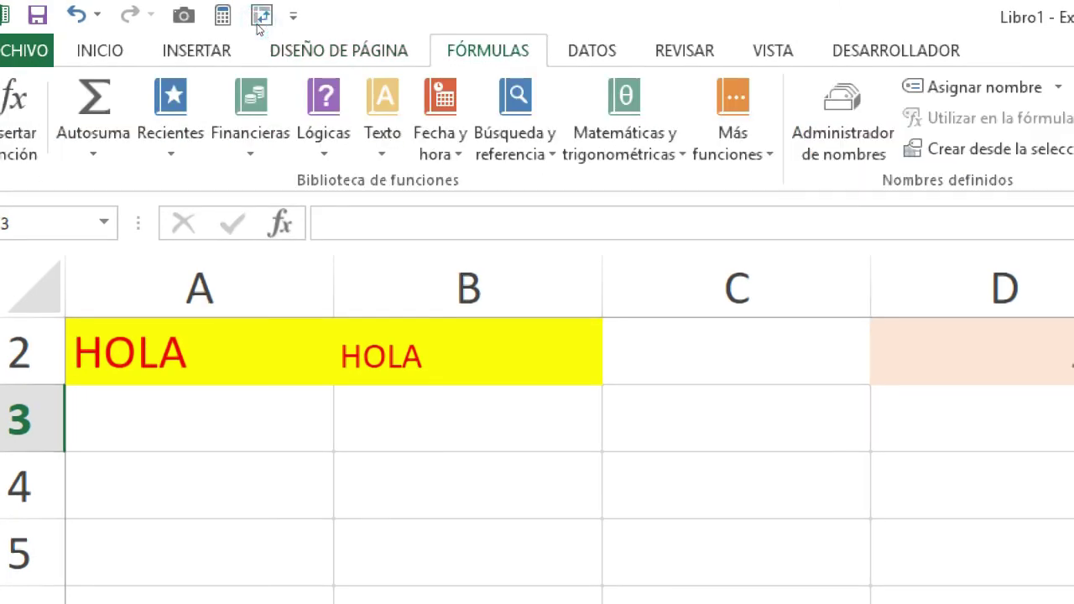